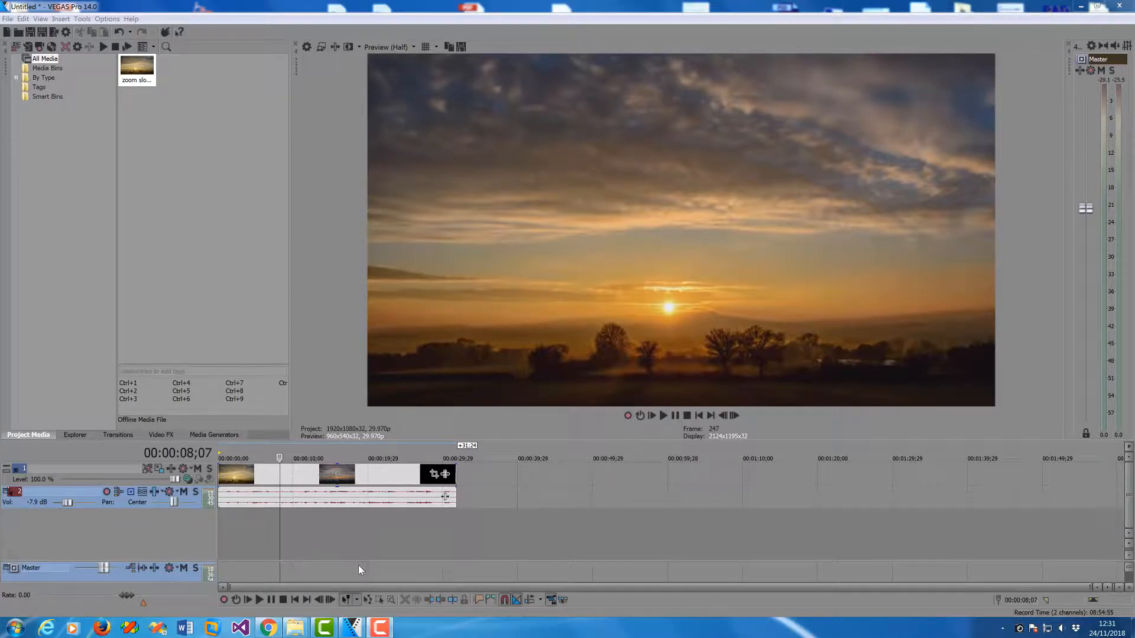
- Play the sunset clip from near the start of the timeline to review it with its current sound, and stop playback
left_click(265, 526)
left_click(224, 520)
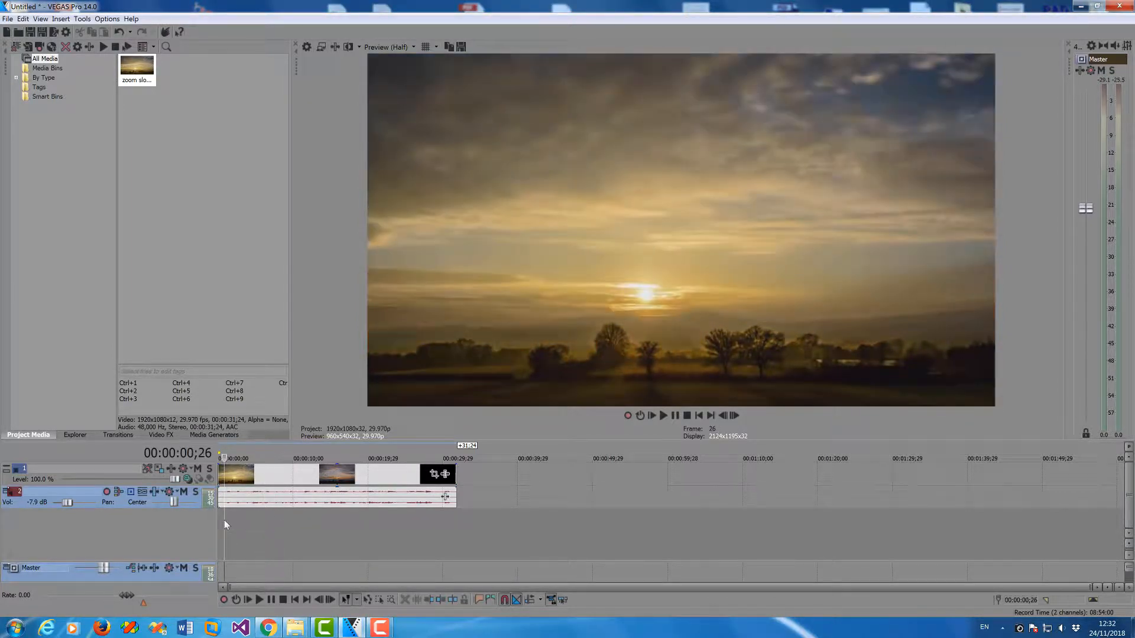
key("space")
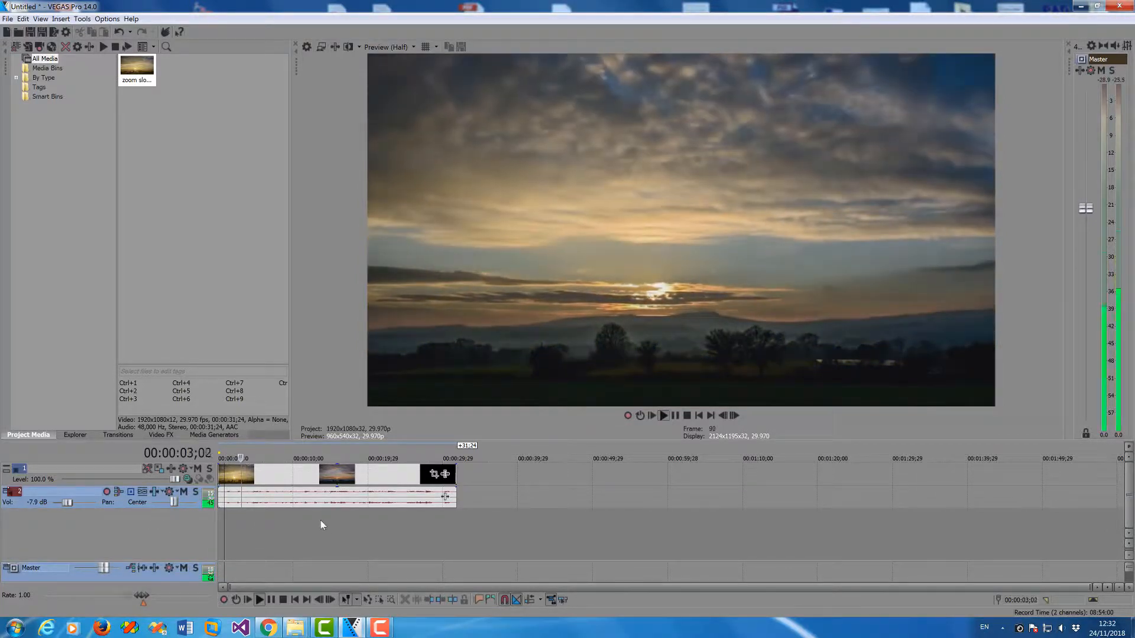
left_click(300, 514)
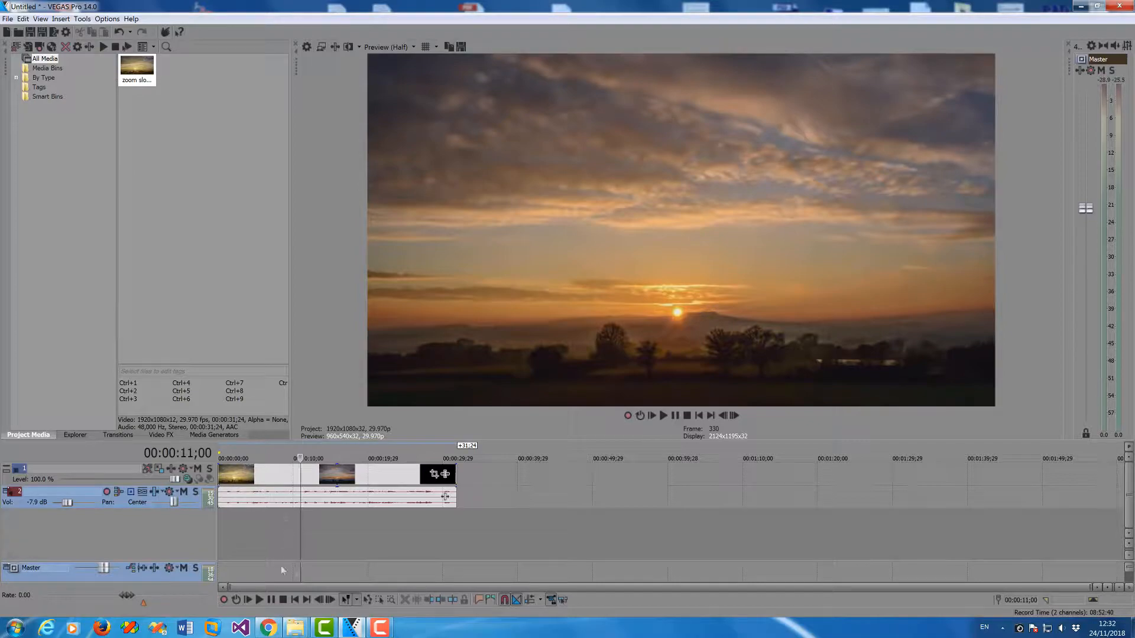
- Switch to Chrome, open the YouTube Audio Library from the search results and filter the free music by the Calm mood
left_click(270, 630)
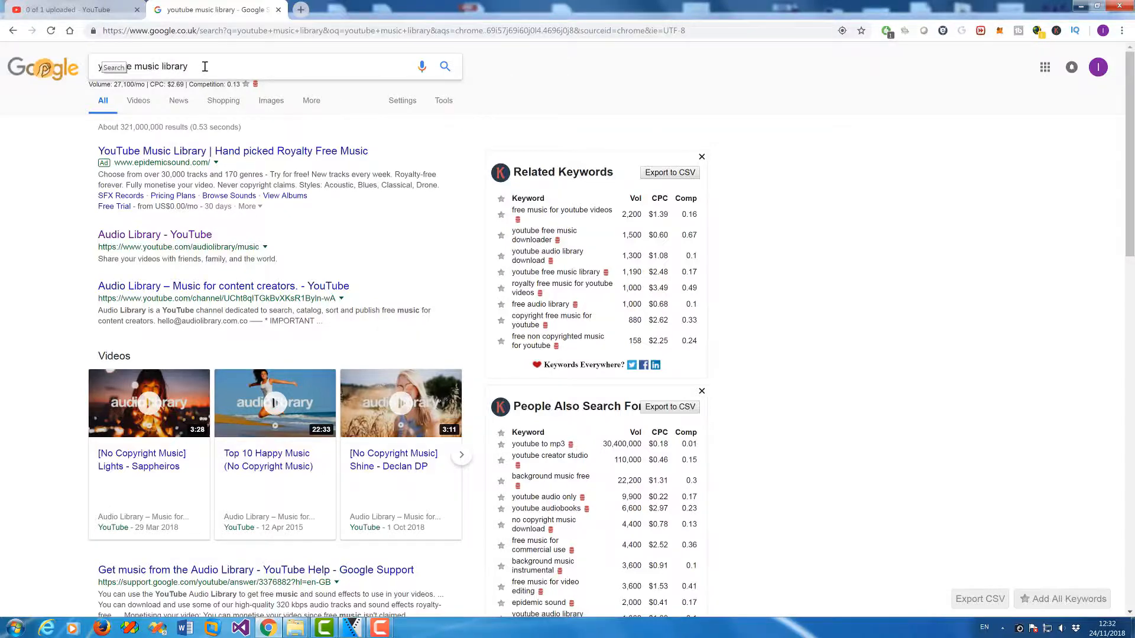
left_click(205, 66)
left_click(496, 95)
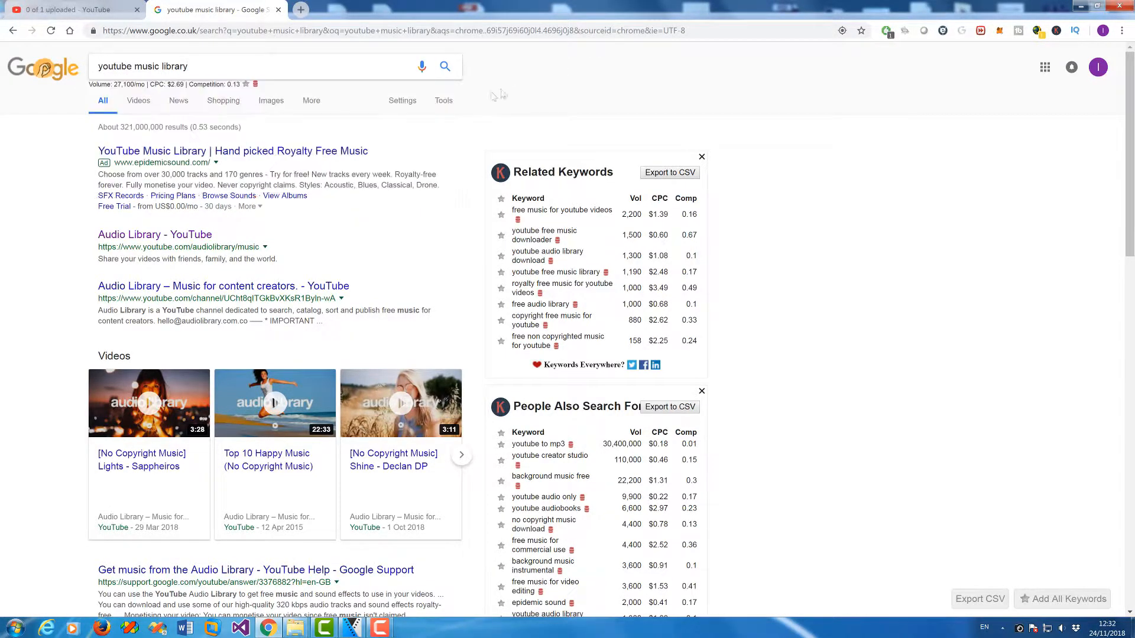
left_click(193, 235)
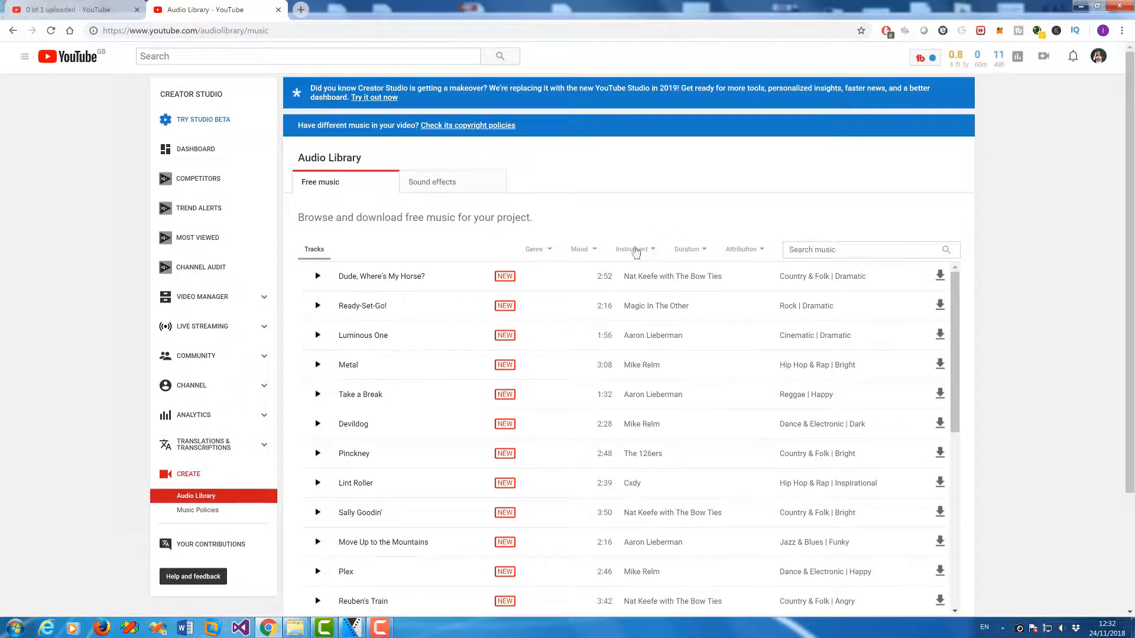
left_click(580, 248)
left_click(582, 302)
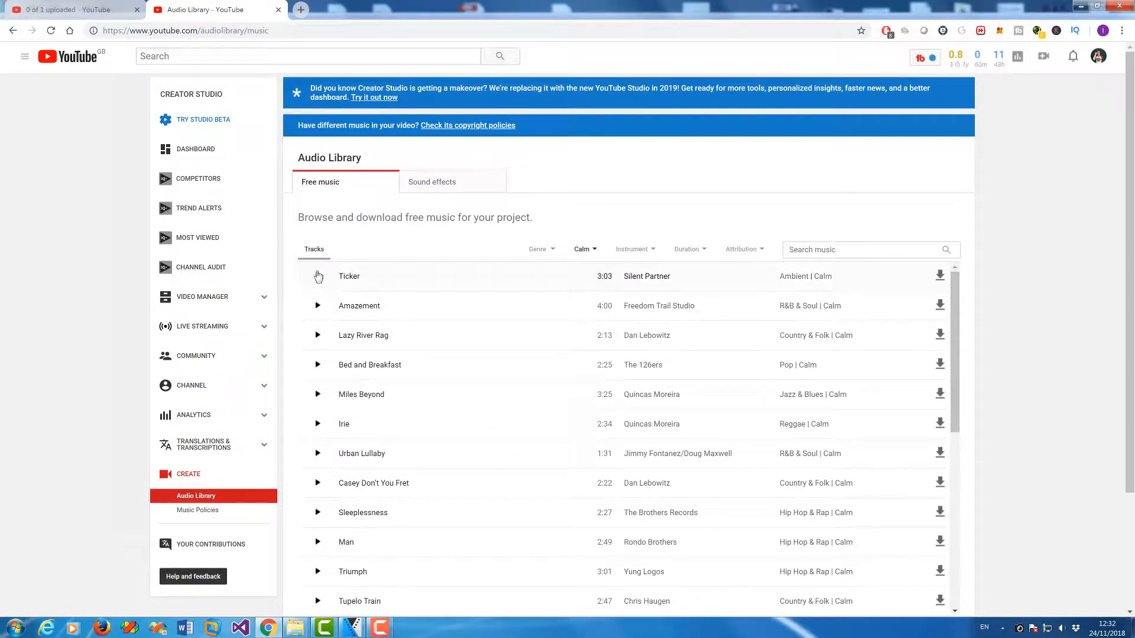
- Preview the tracks Ticker and Miles Beyond in the Calm music list, pausing each one
left_click(317, 276)
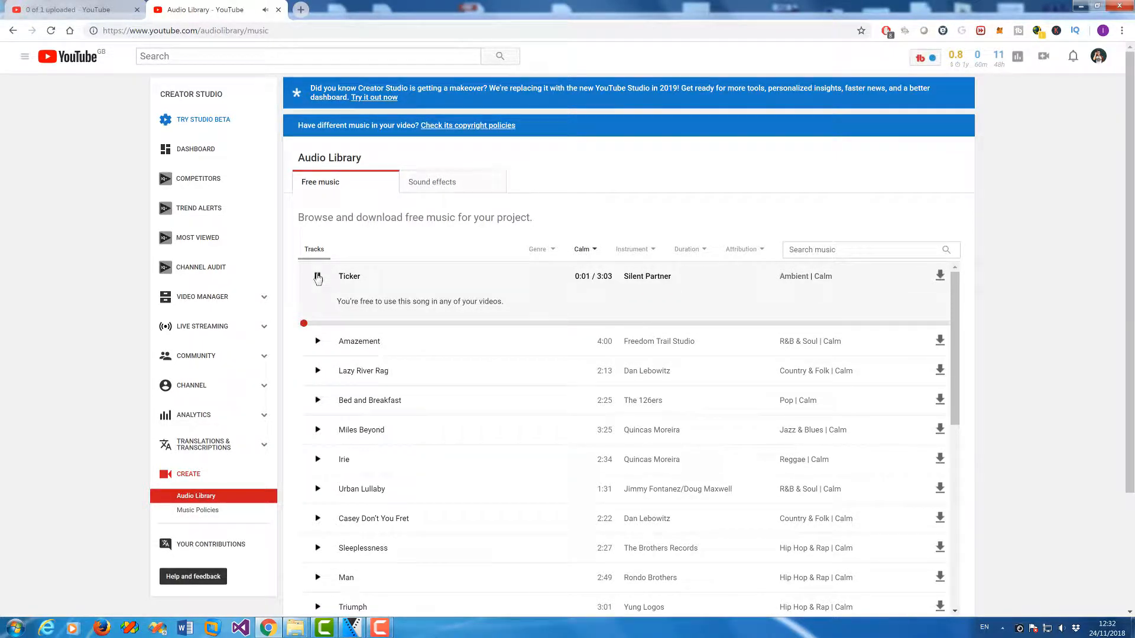
left_click(317, 278)
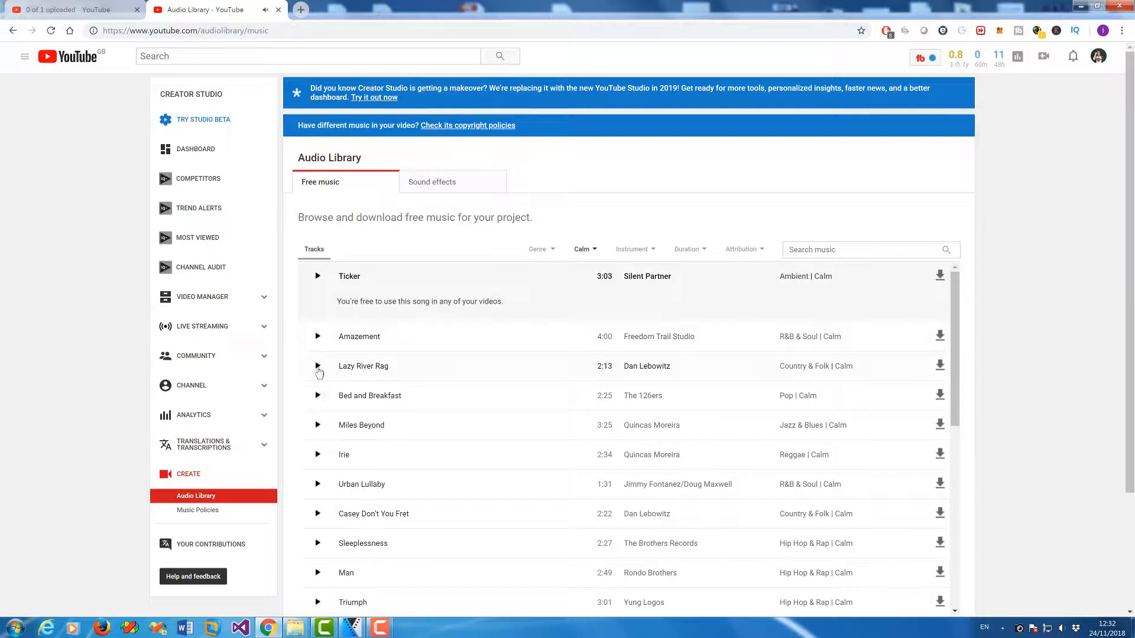
left_click(318, 426)
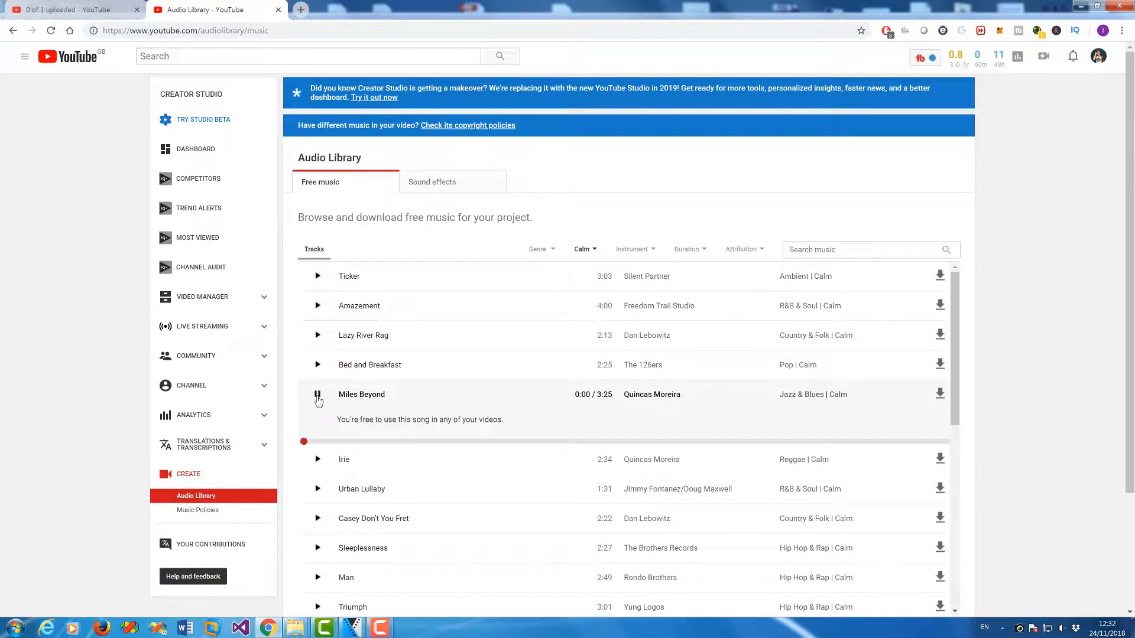
left_click(317, 396)
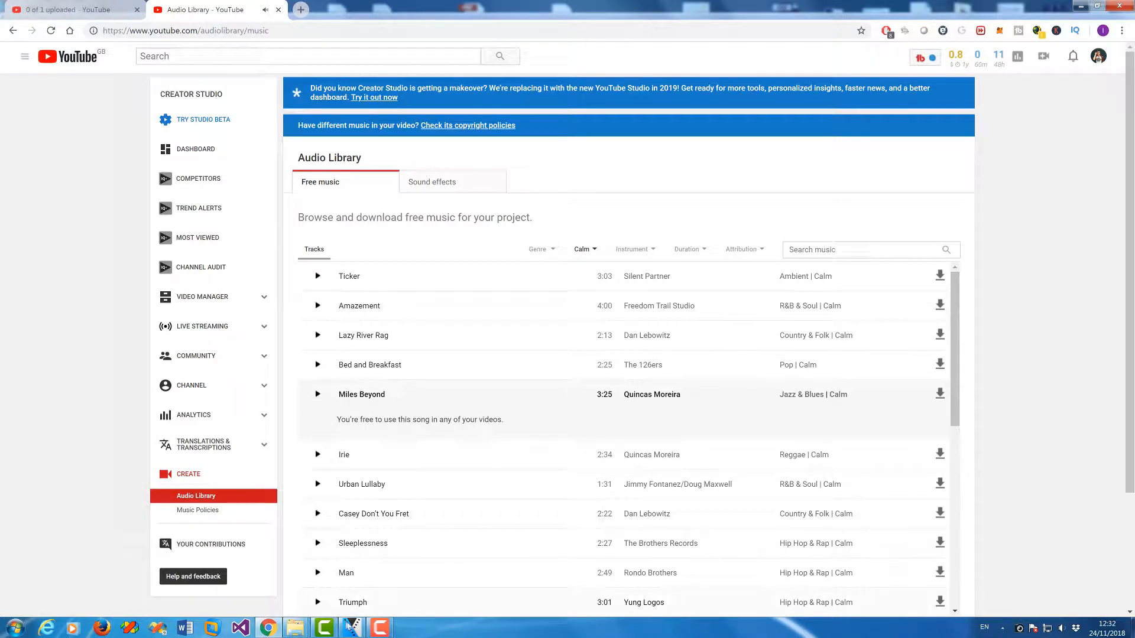
- Switch to VEGAS Pro, resize its window so the timeline shows above the browser, and mute the clip's audio track
left_click(355, 629)
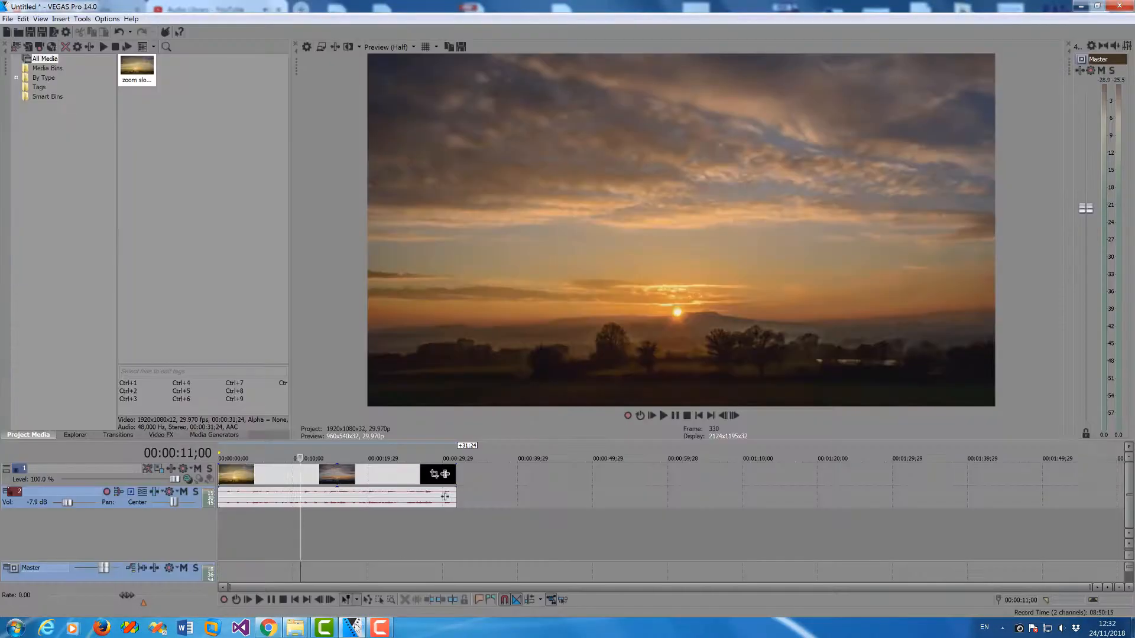
left_click(1097, 6)
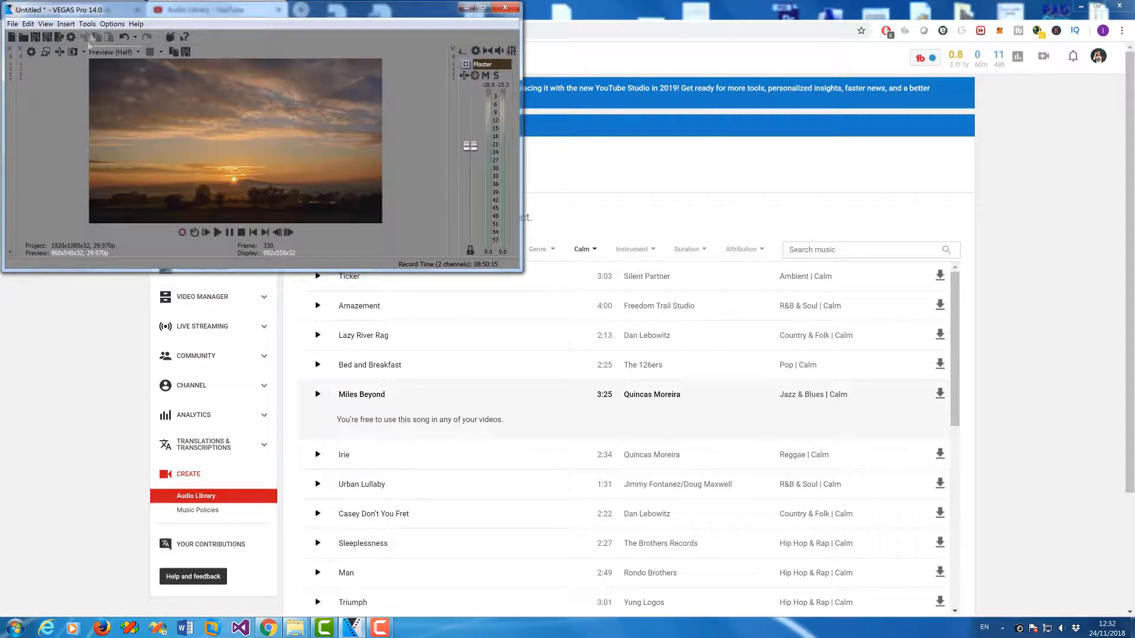
left_click_drag(521, 271, 647, 376)
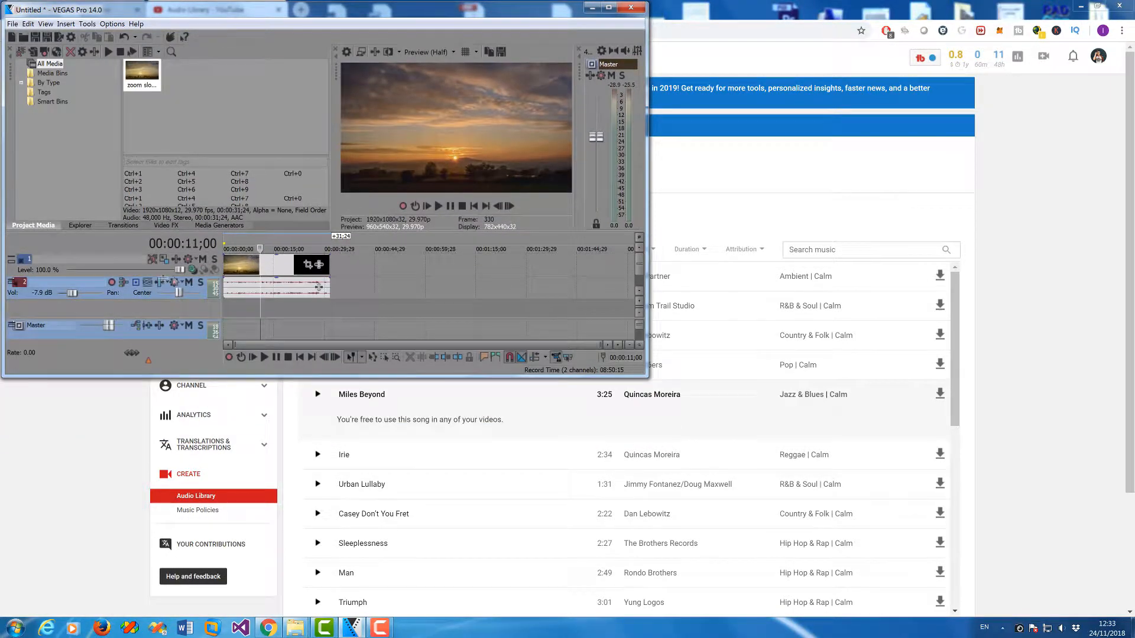
left_click(189, 283)
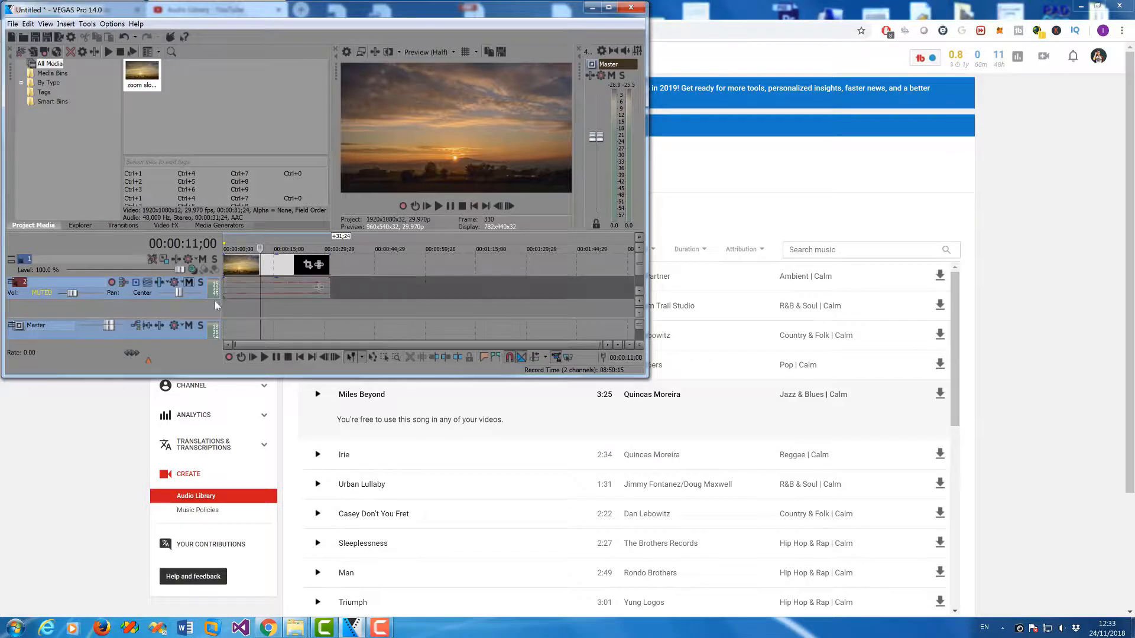
- Play the muted video from its start together with the Miles Beyond preview, and stop the video
left_click(224, 315)
left_click(438, 207)
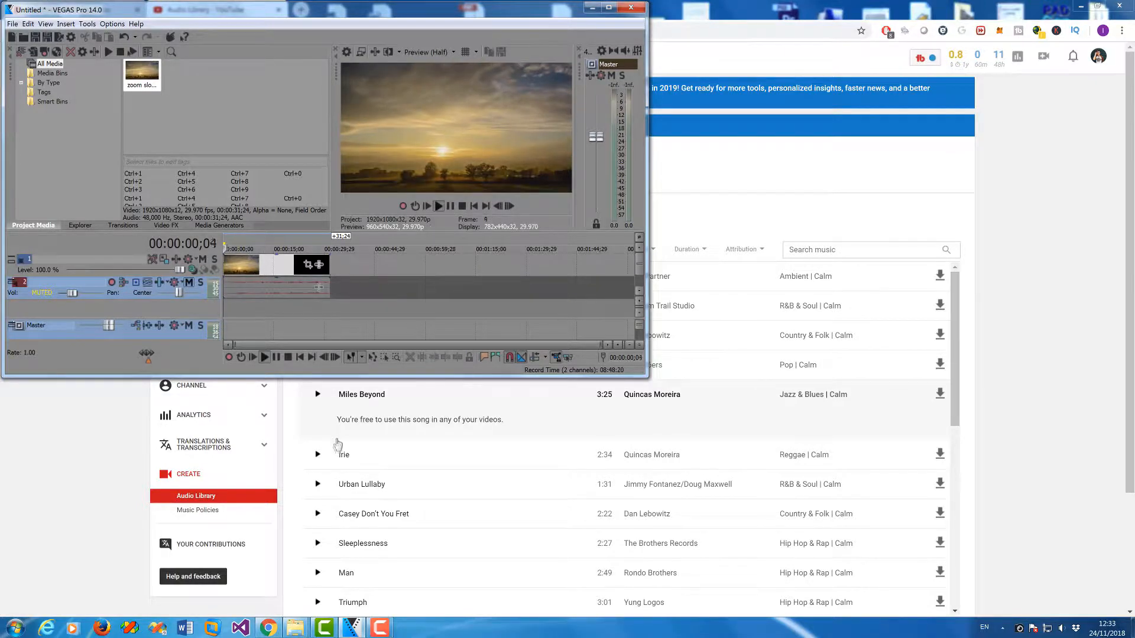
left_click(317, 394)
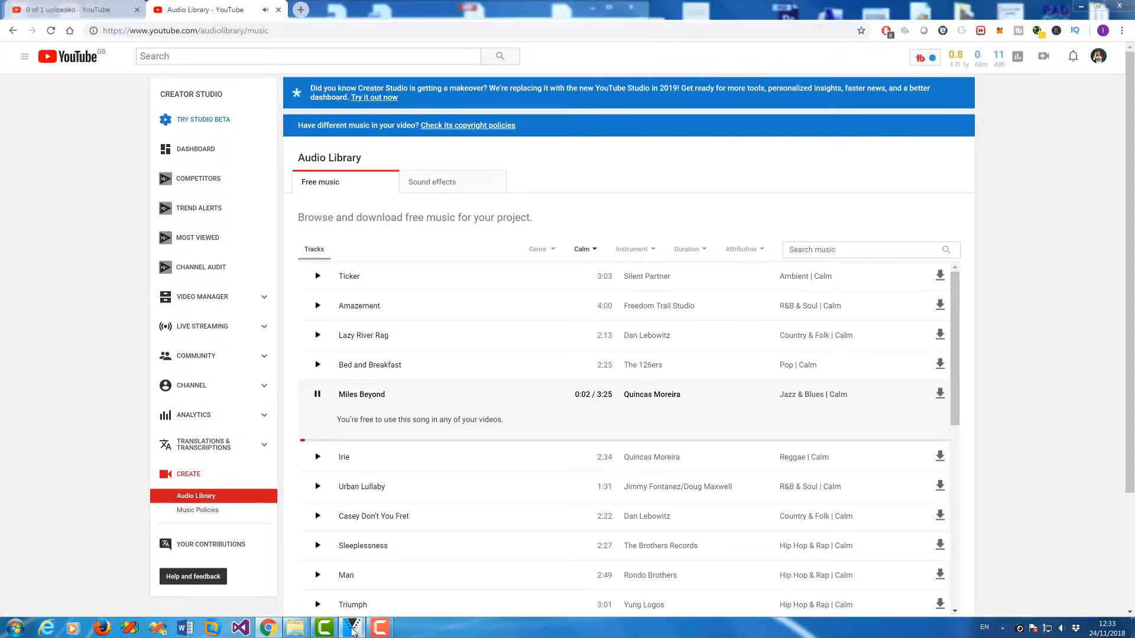
left_click(352, 629)
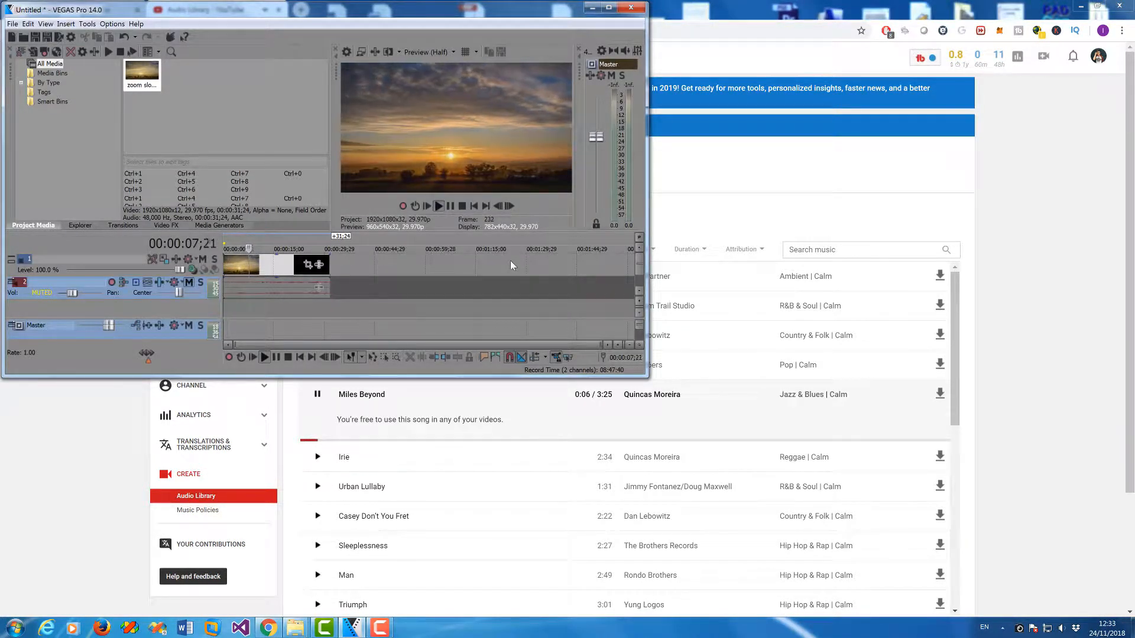
key("space")
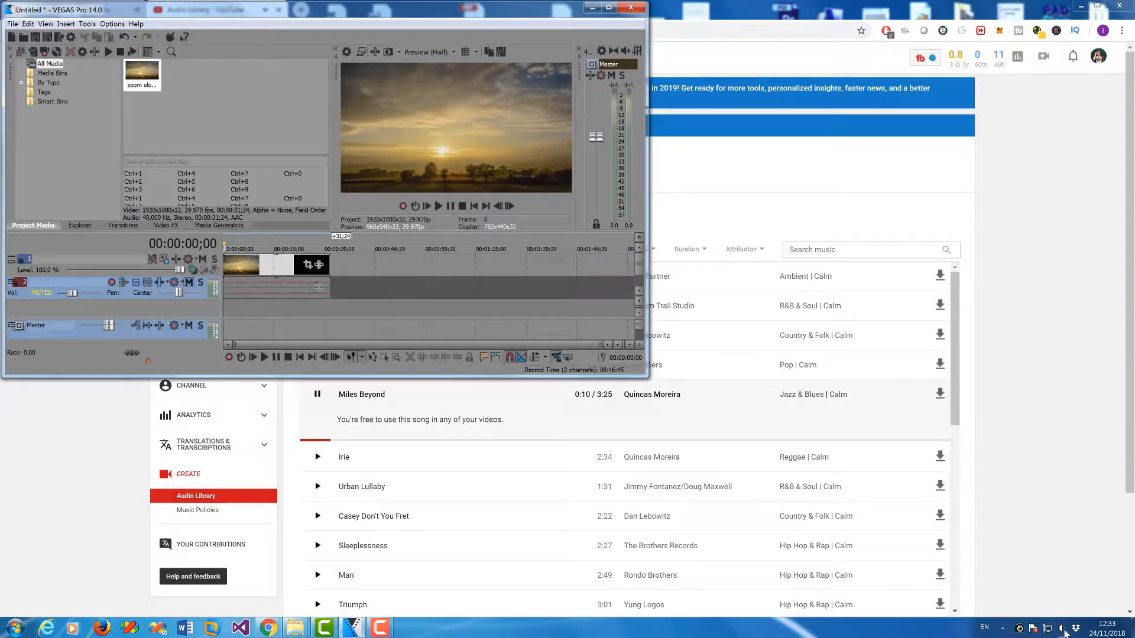
- Set the system speaker volume to 11 and close the volume control
left_click(1063, 628)
left_click_drag(1060, 531, 1061, 536)
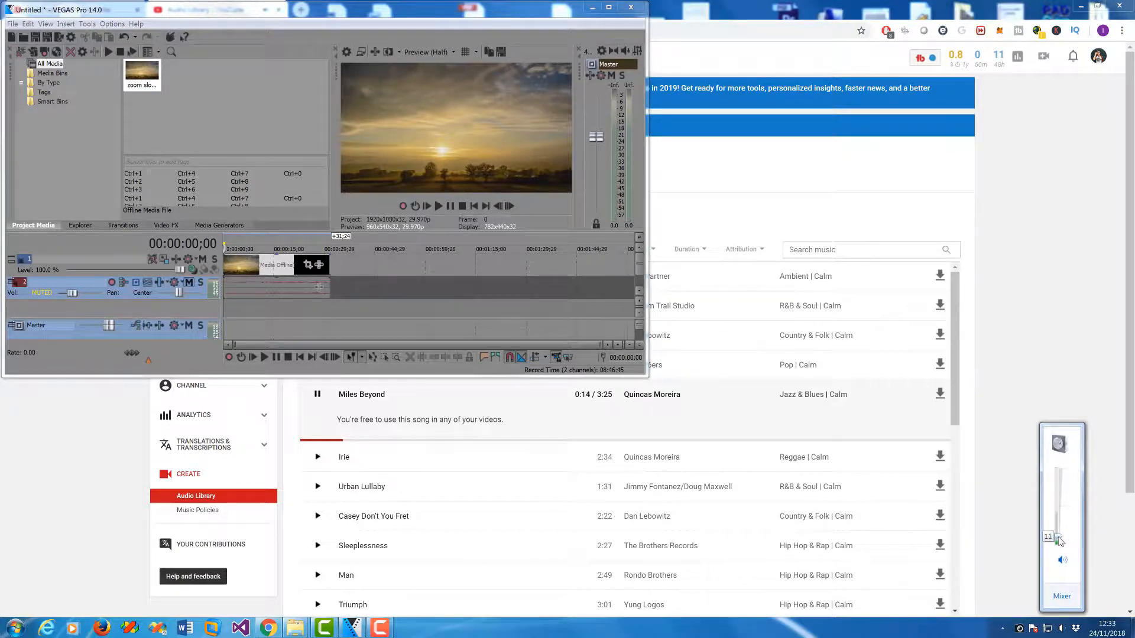
left_click(1049, 346)
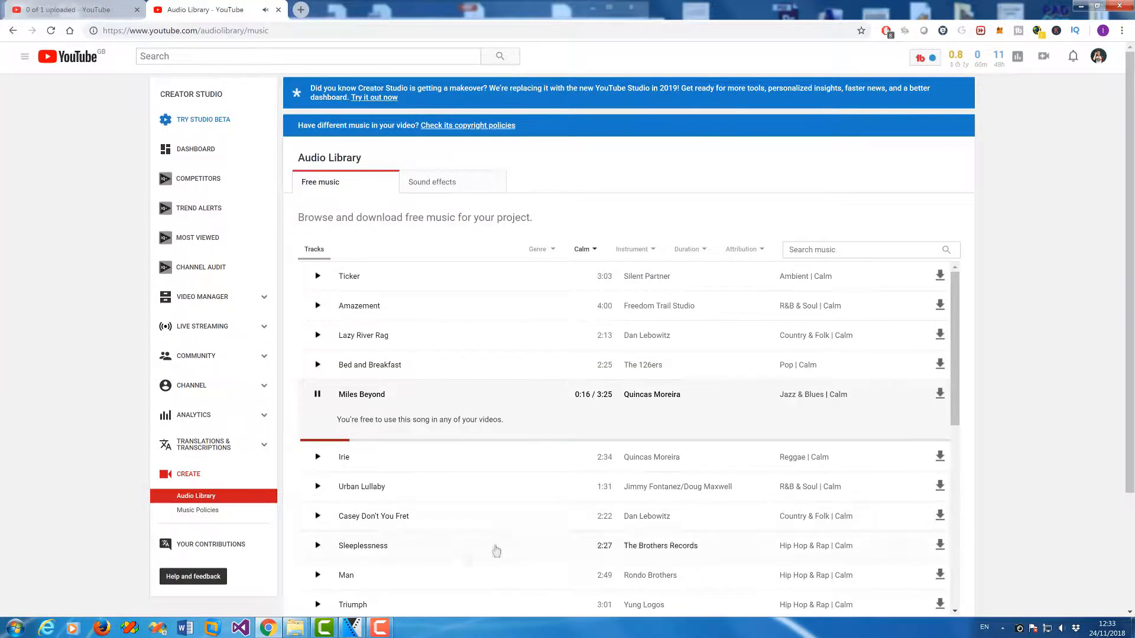
- Play the video again briefly over the running Miles Beyond preview, and stop both the video and the music
left_click(353, 628)
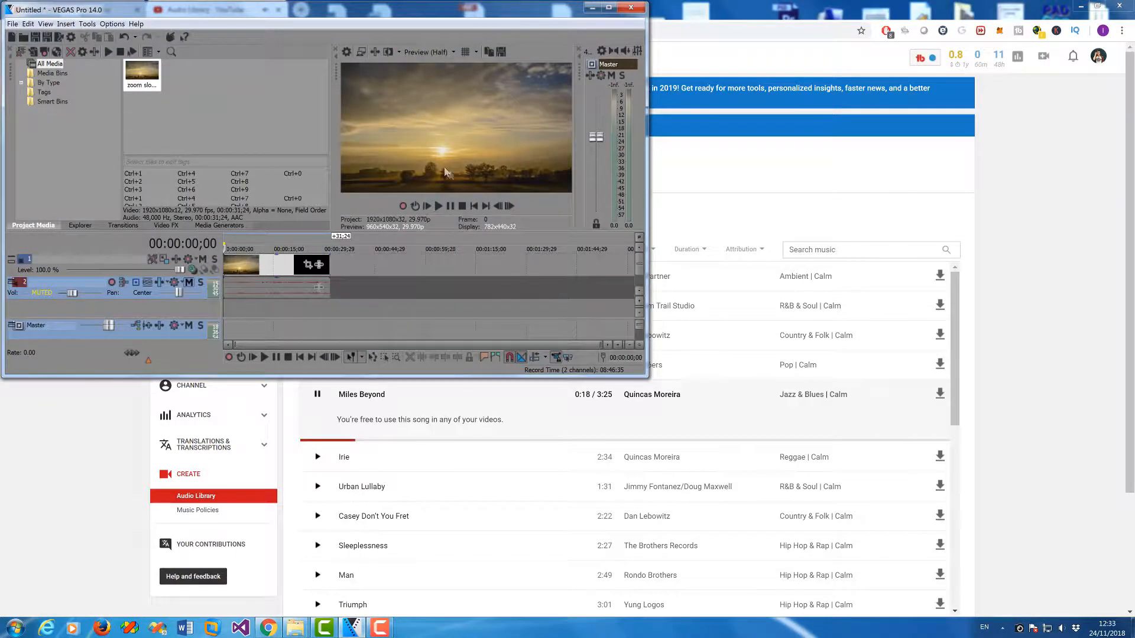
key("space")
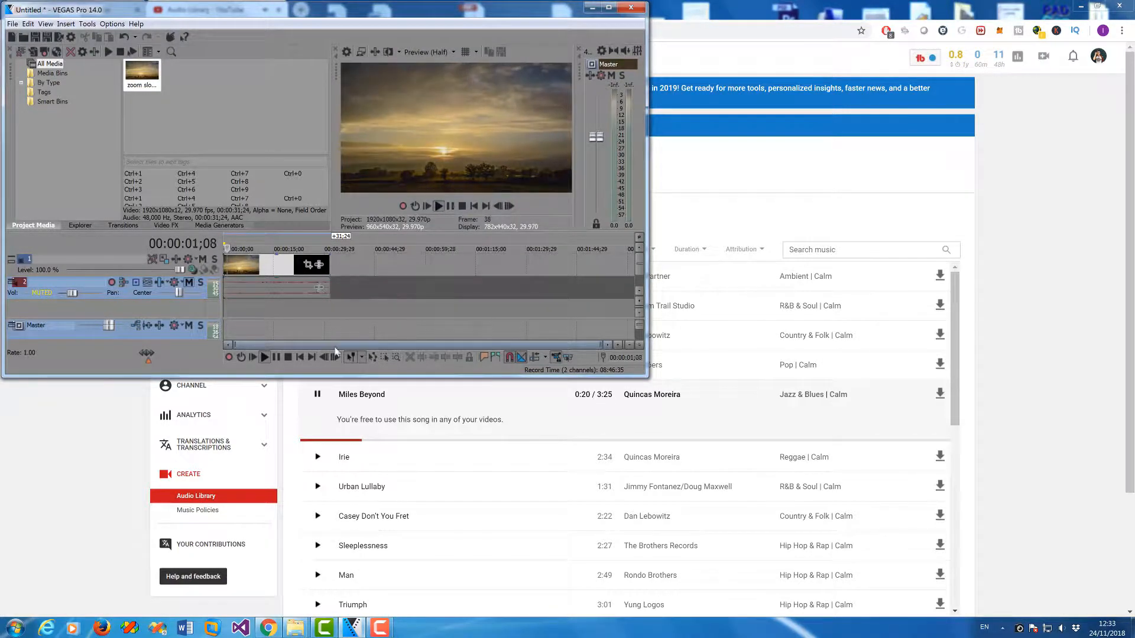
key("space")
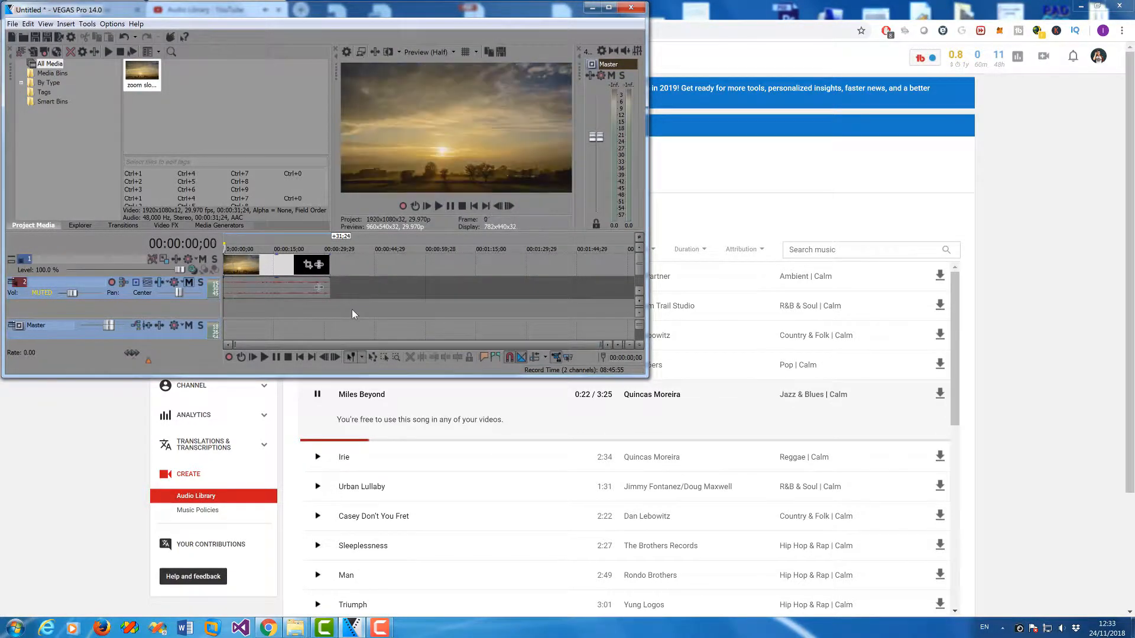
left_click(317, 394)
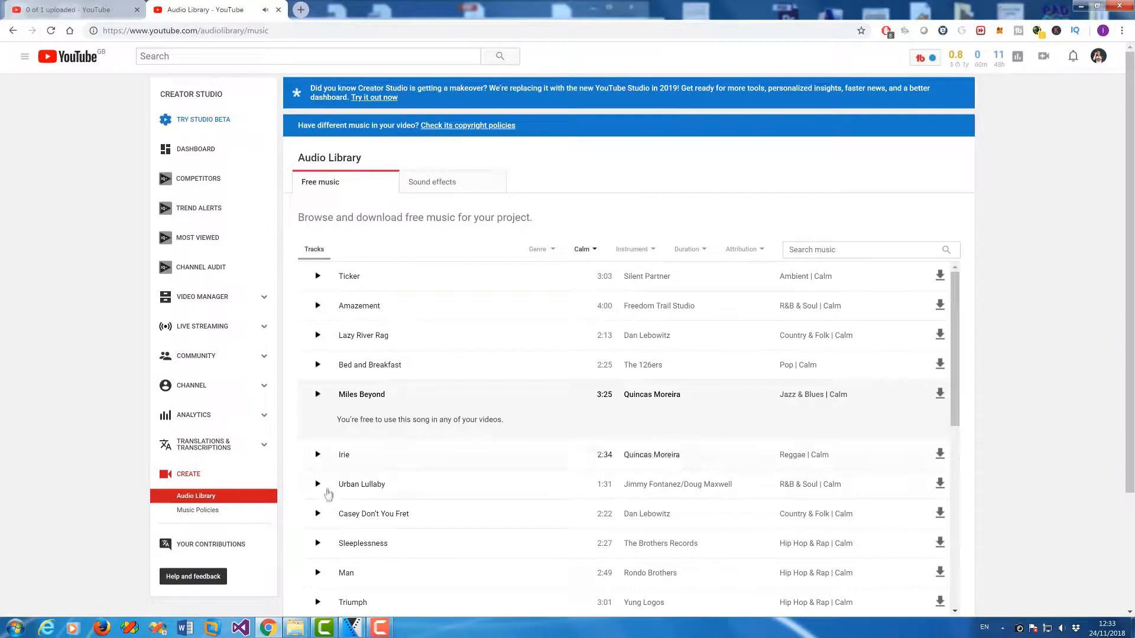
- Preview Casey Don't You Fret, and start playing Take Your Pick further down the Calm list
left_click(317, 515)
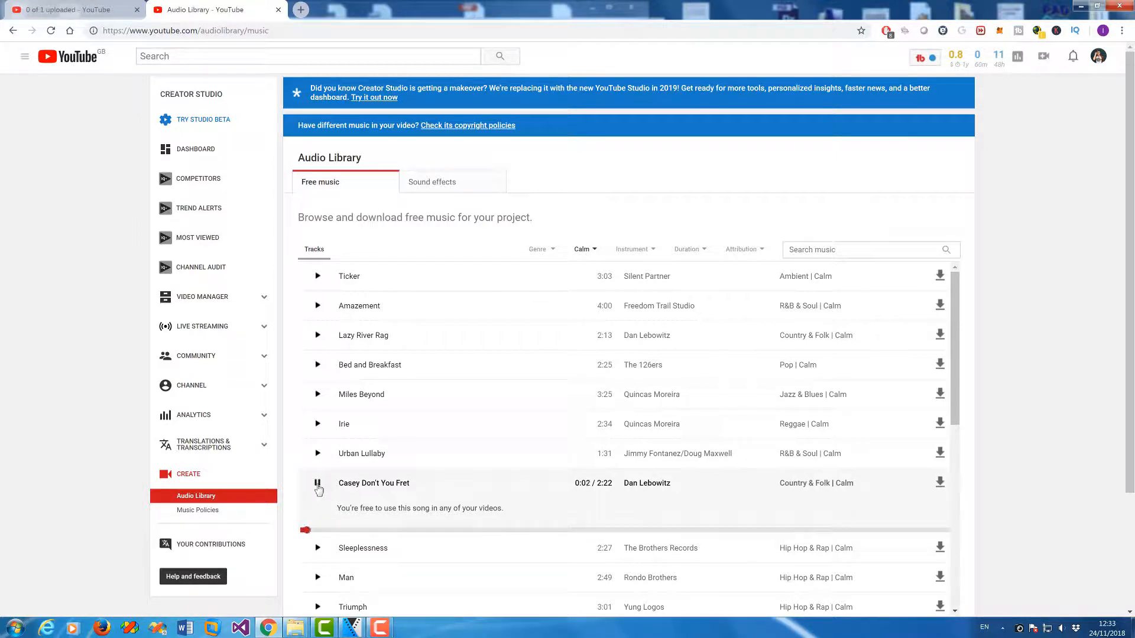
left_click(318, 483)
left_click_drag(961, 358, 941, 490)
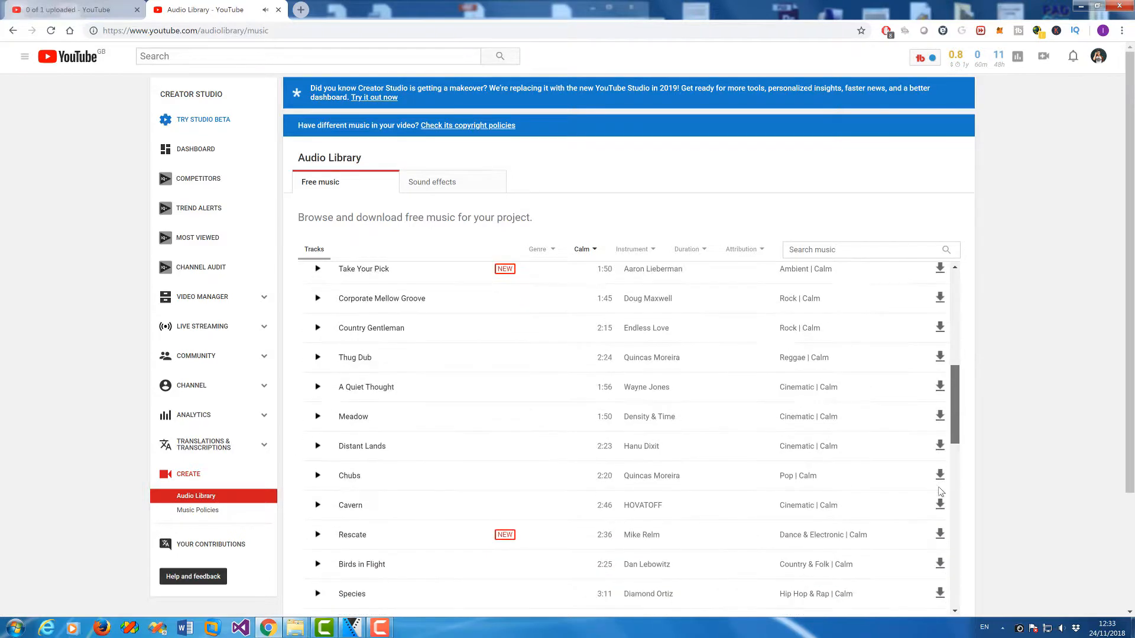
left_click(317, 269)
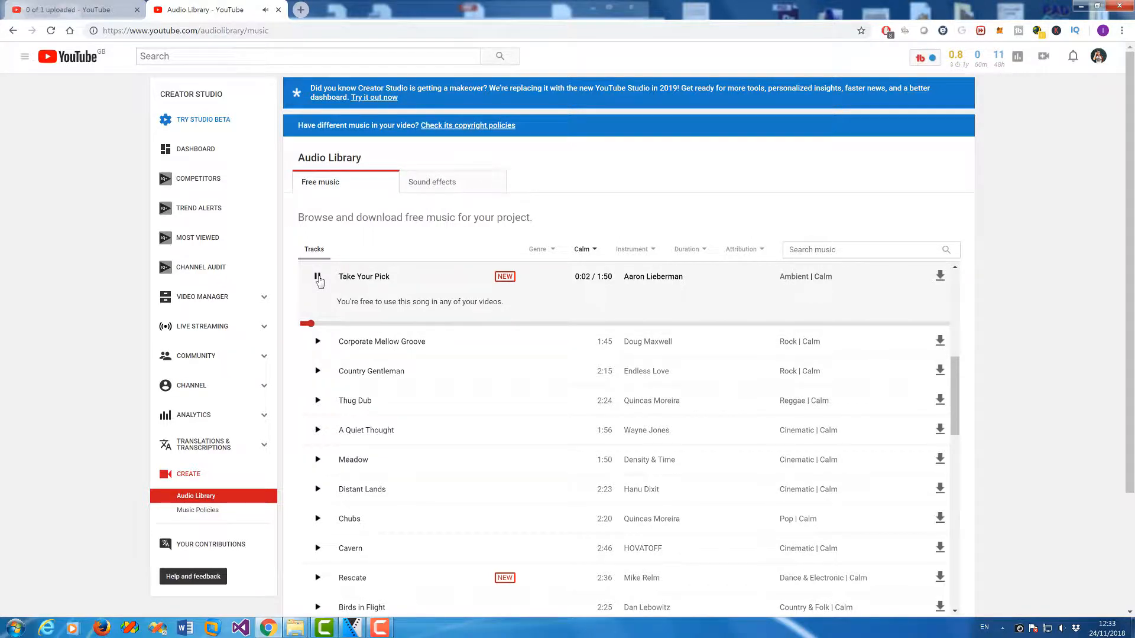
- Play the video in VEGAS Pro from near its start alongside Take Your Pick, and stop both the video and the music
left_click(352, 628)
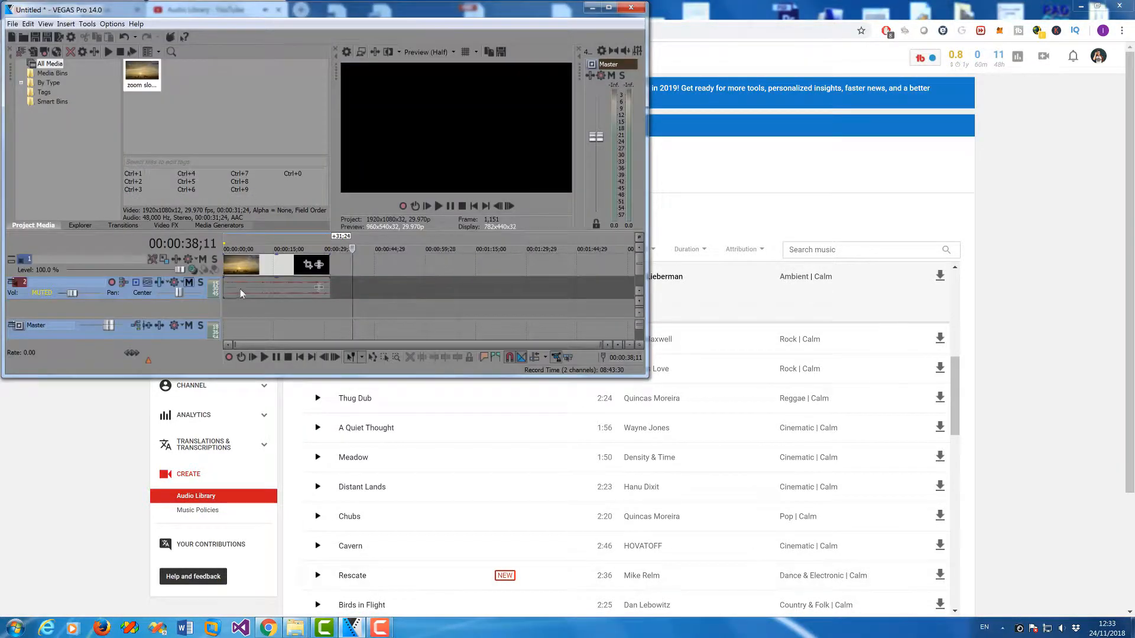
left_click(226, 306)
key("space")
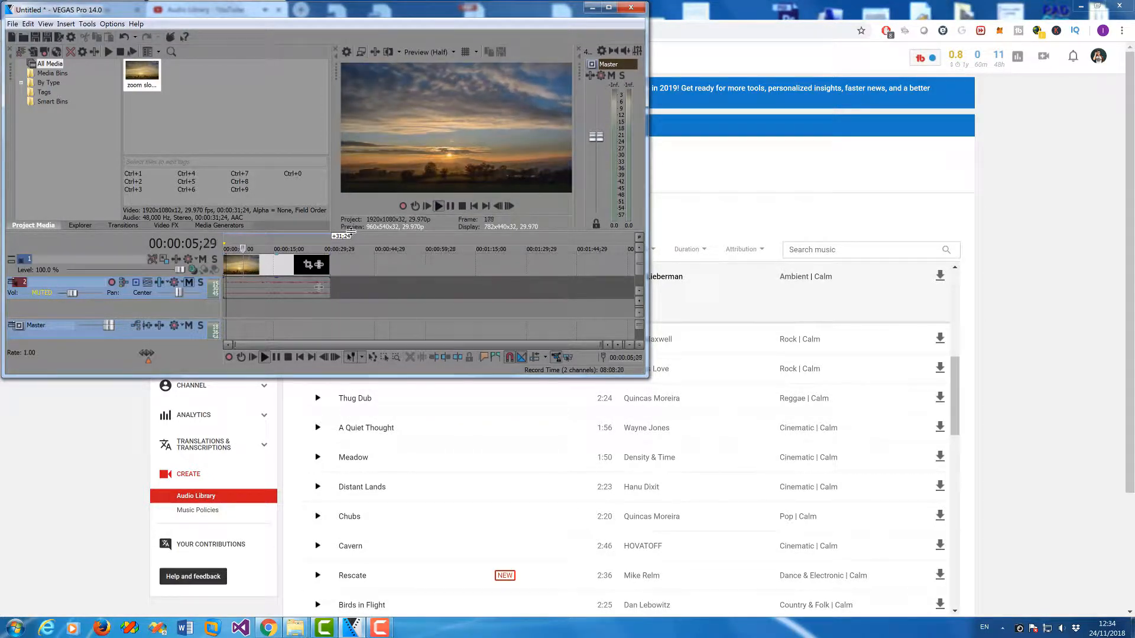
key("space")
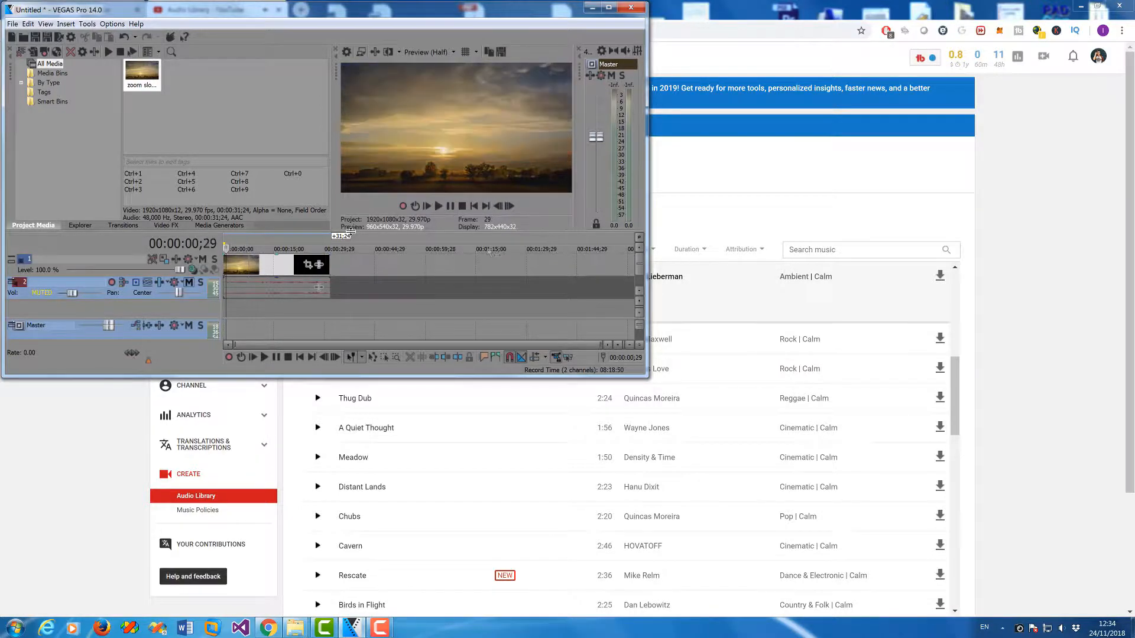
left_click(998, 291)
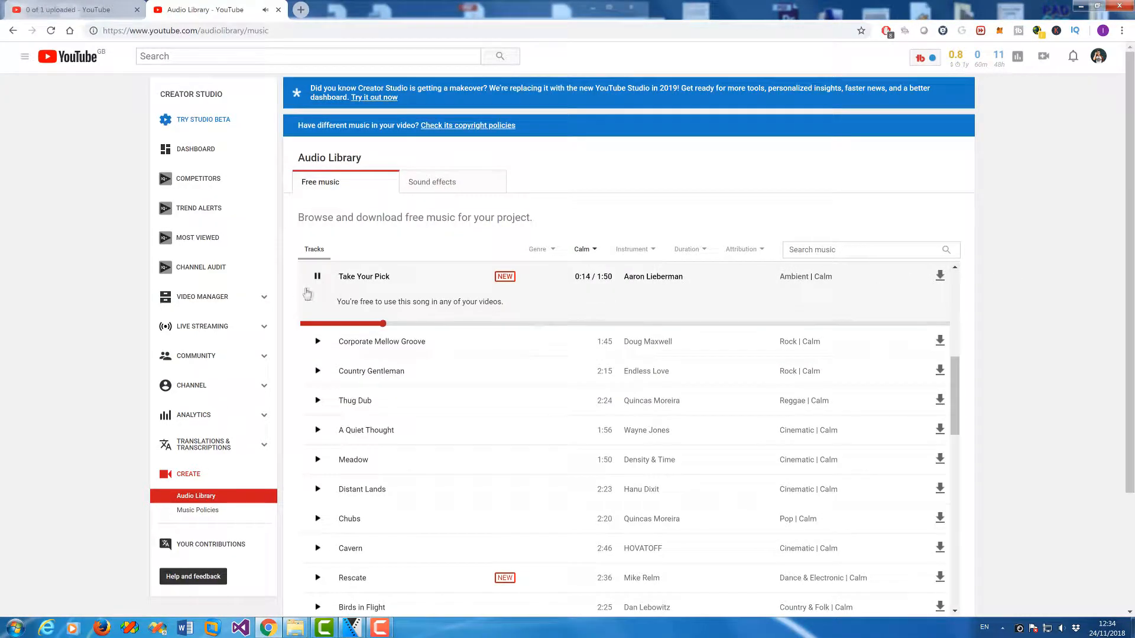
left_click(318, 278)
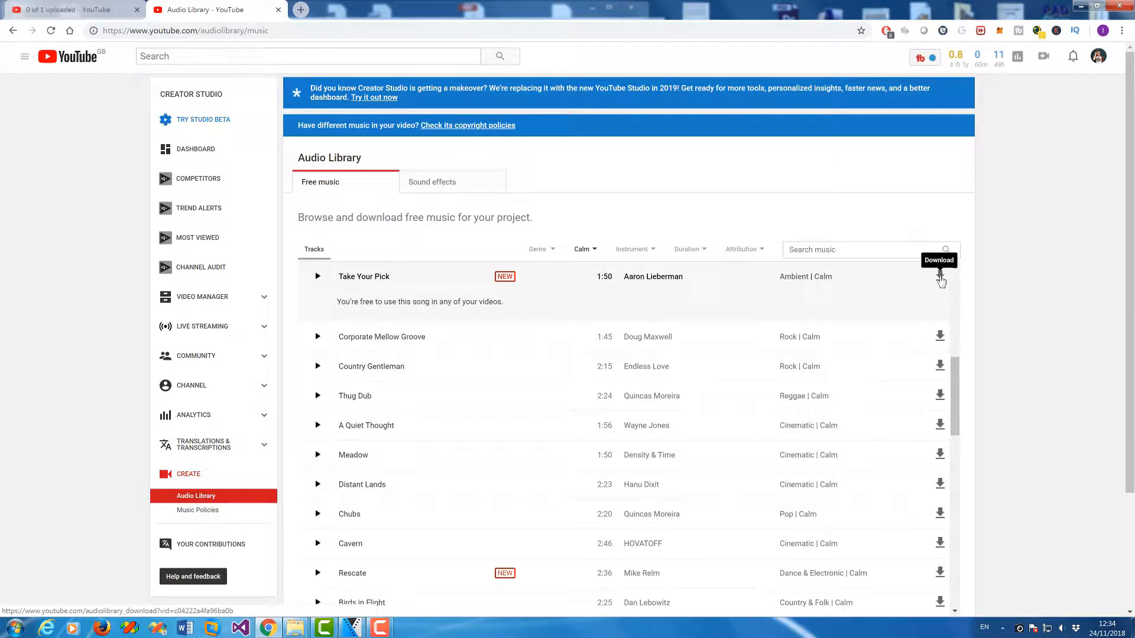
- Download Take Your Pick from the Audio Library and show the downloaded MP3 in its folder
left_click(941, 278)
left_click_drag(59, 603, 45, 612)
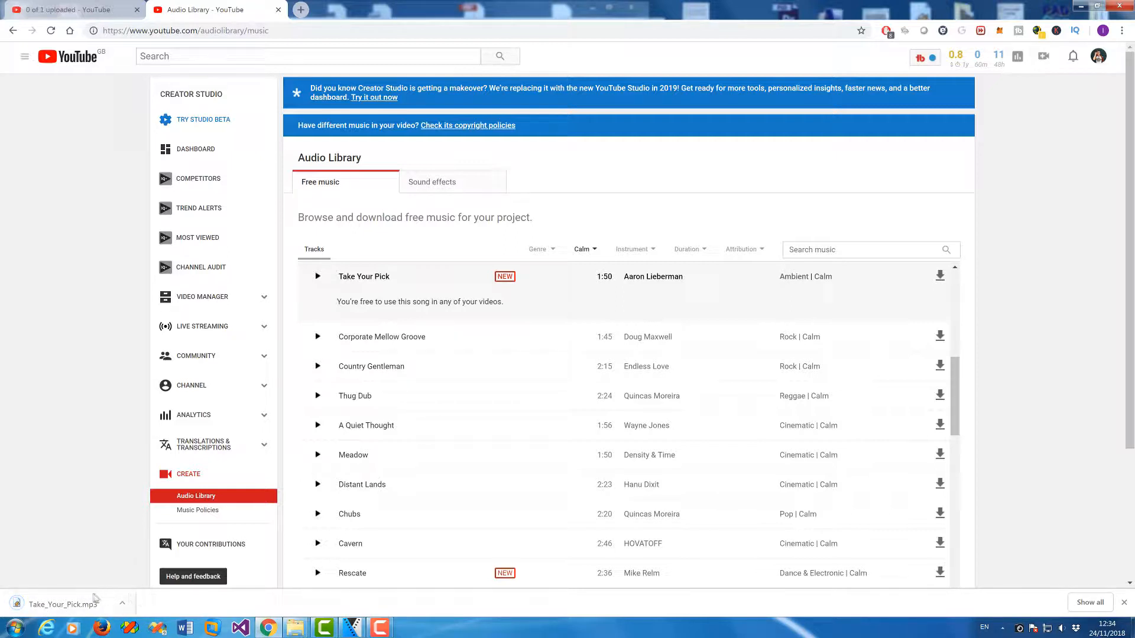
left_click(120, 605)
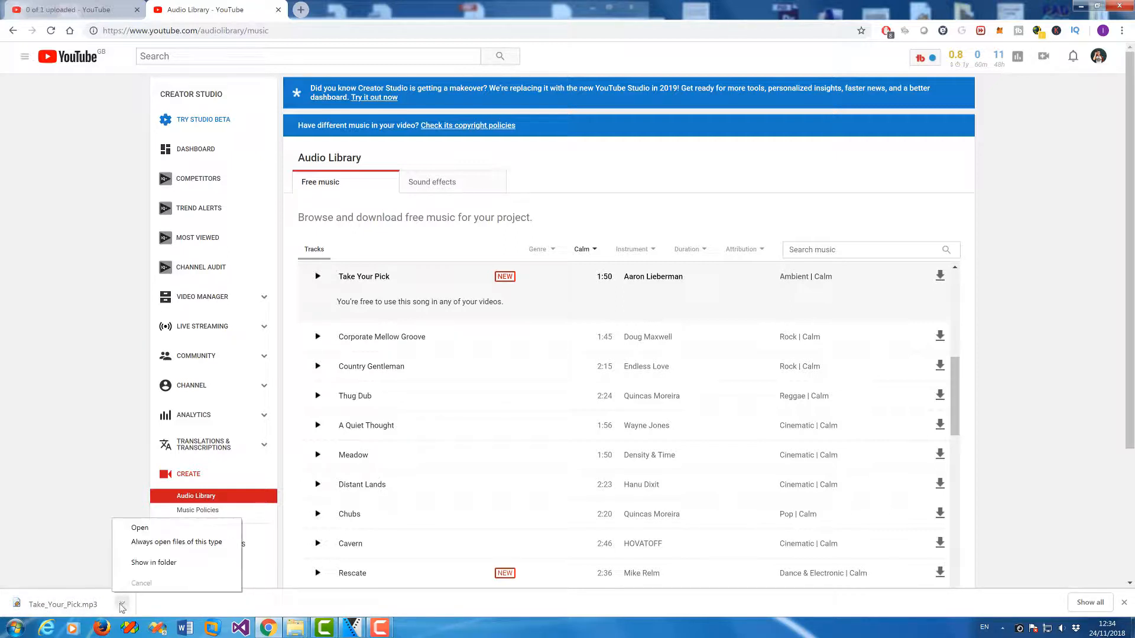
left_click(166, 563)
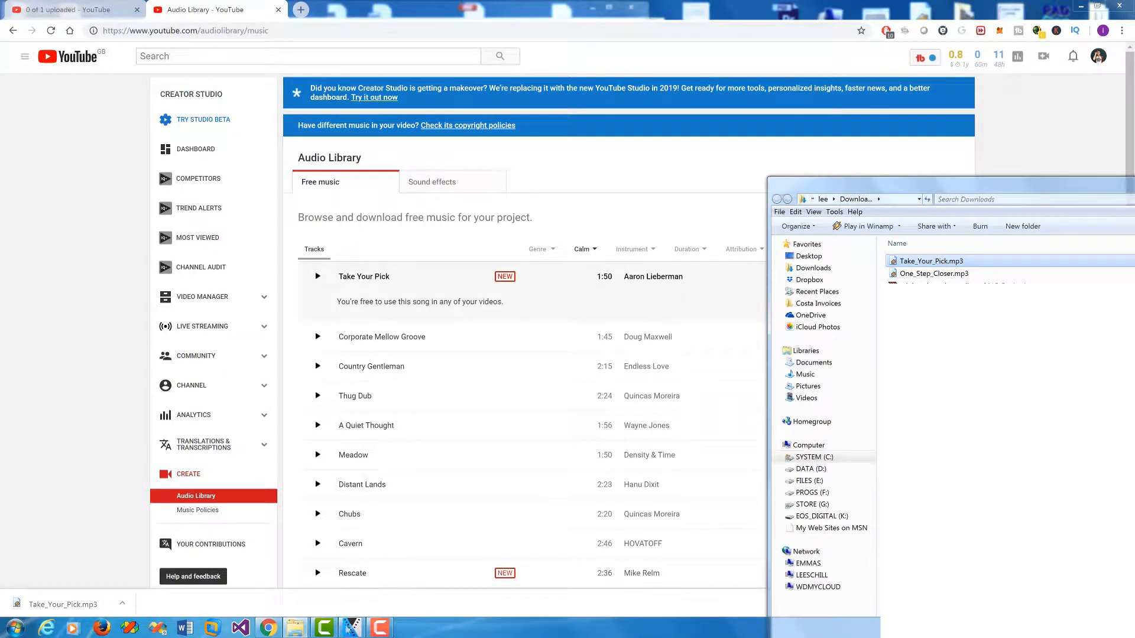
- Switch to VEGAS Pro, make its window taller, and add Take_Your_Pick.mp3 from the folder at the project start on a new audio track
left_click(348, 631)
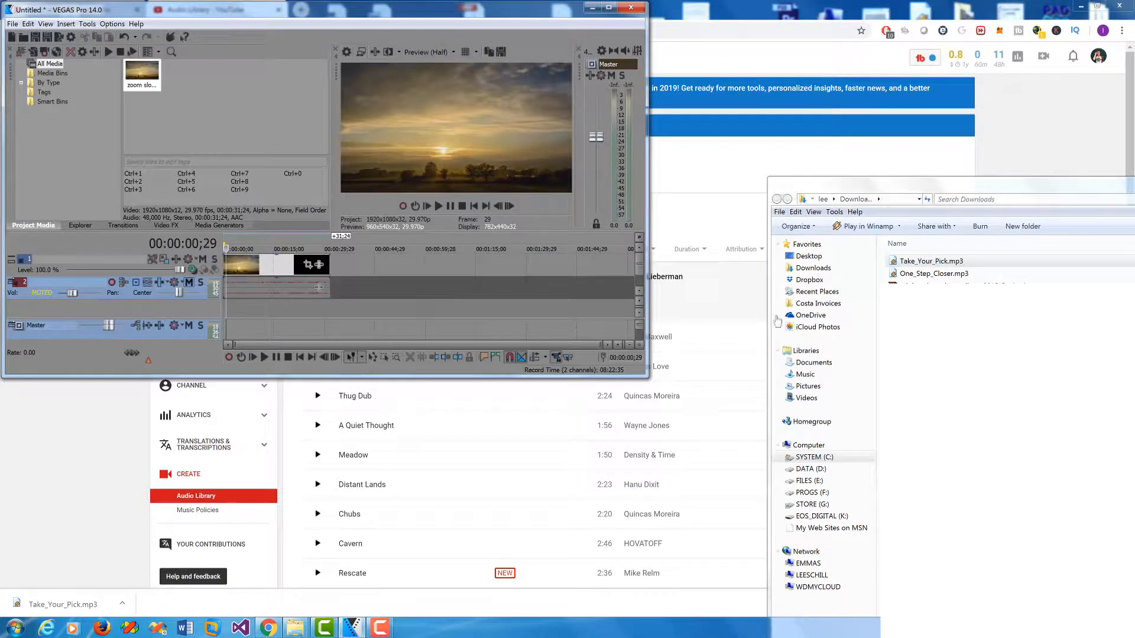
left_click_drag(582, 380, 582, 472)
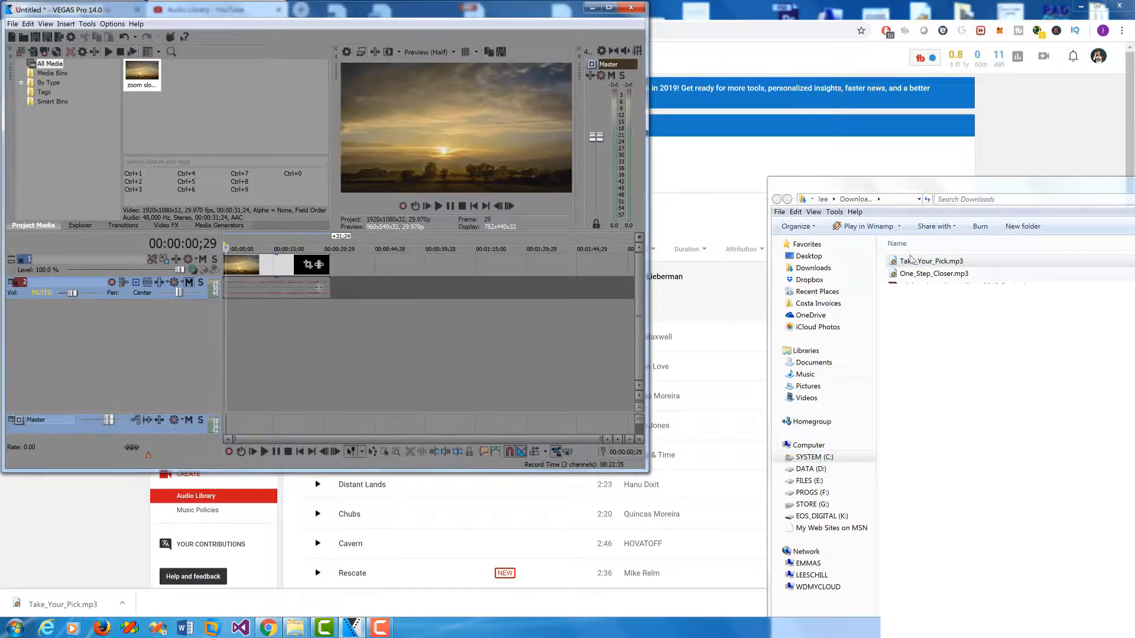
left_click(920, 262)
left_click_drag(920, 268, 222, 313)
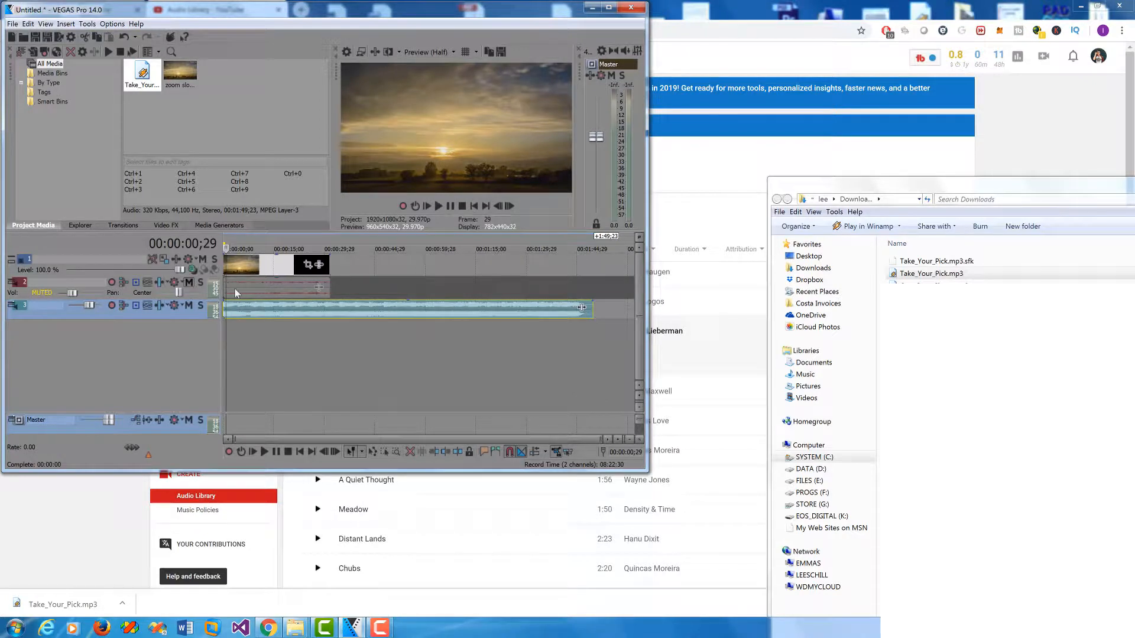
- Play the project from the very start to check the sunset video with the added music
left_click(228, 336)
left_click(225, 338)
scroll(225, 338, "up", 1)
scroll(225, 338, "up", 2)
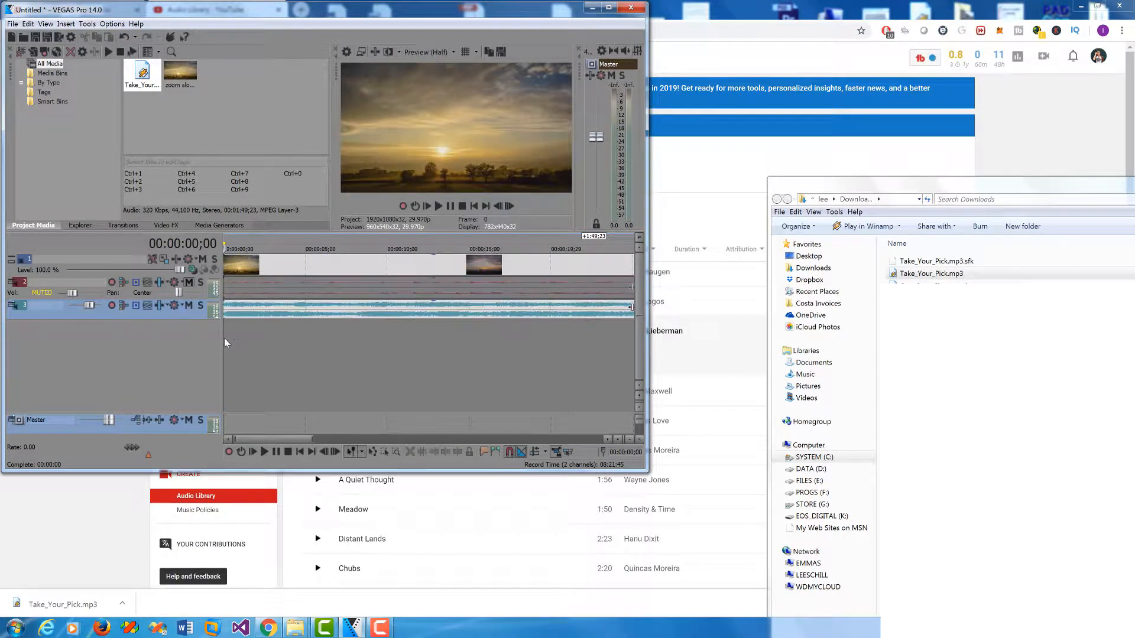
key("space")
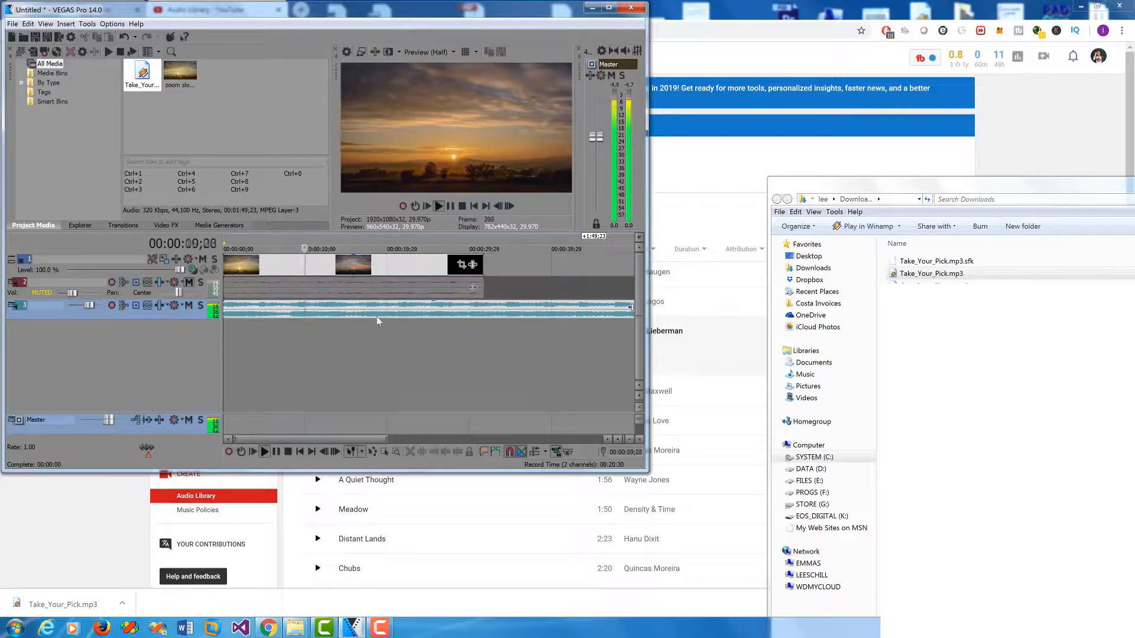
- Enlarge the video preview area while the project plays, stop playback, and maximize the VEGAS Pro window
left_click_drag(646, 470, 952, 573)
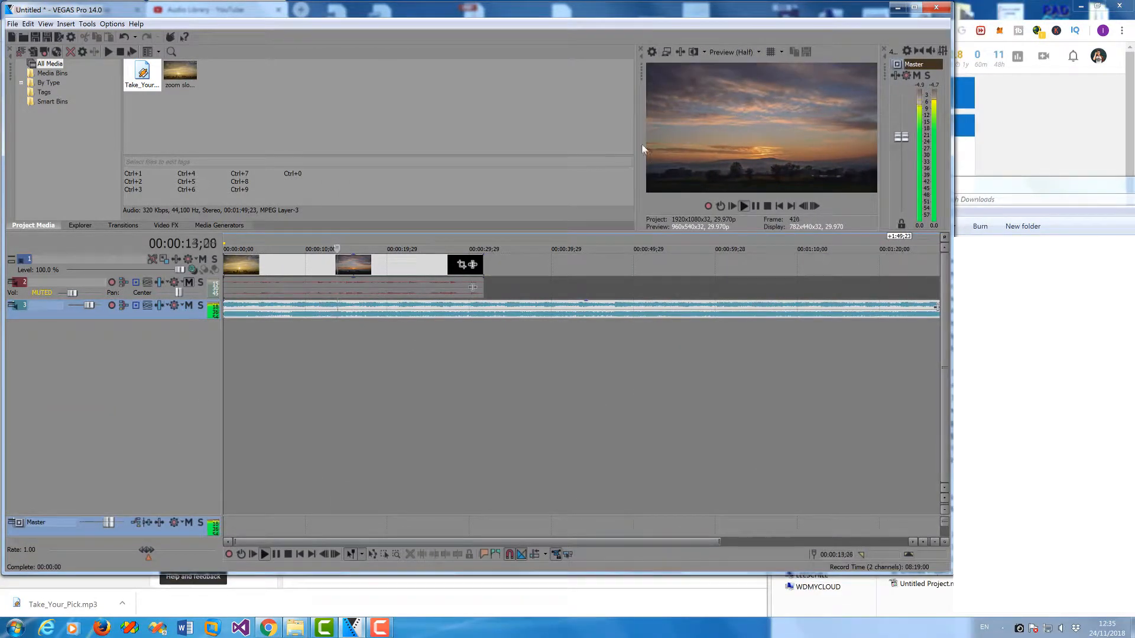
left_click_drag(641, 140, 385, 139)
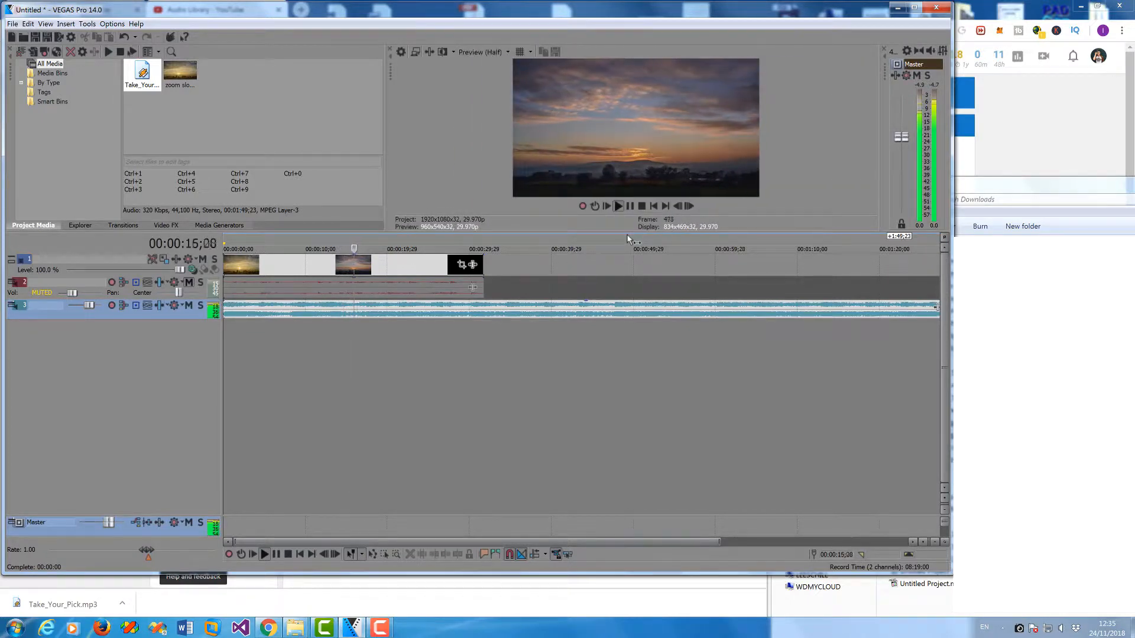
left_click_drag(628, 233, 647, 389)
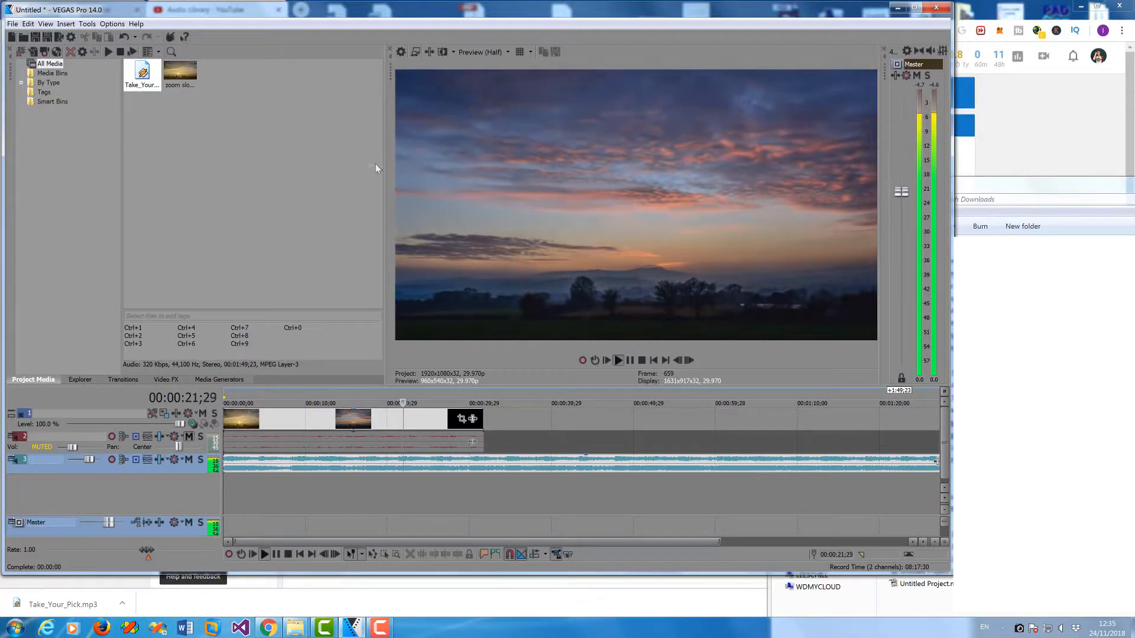
left_click_drag(385, 172, 245, 163)
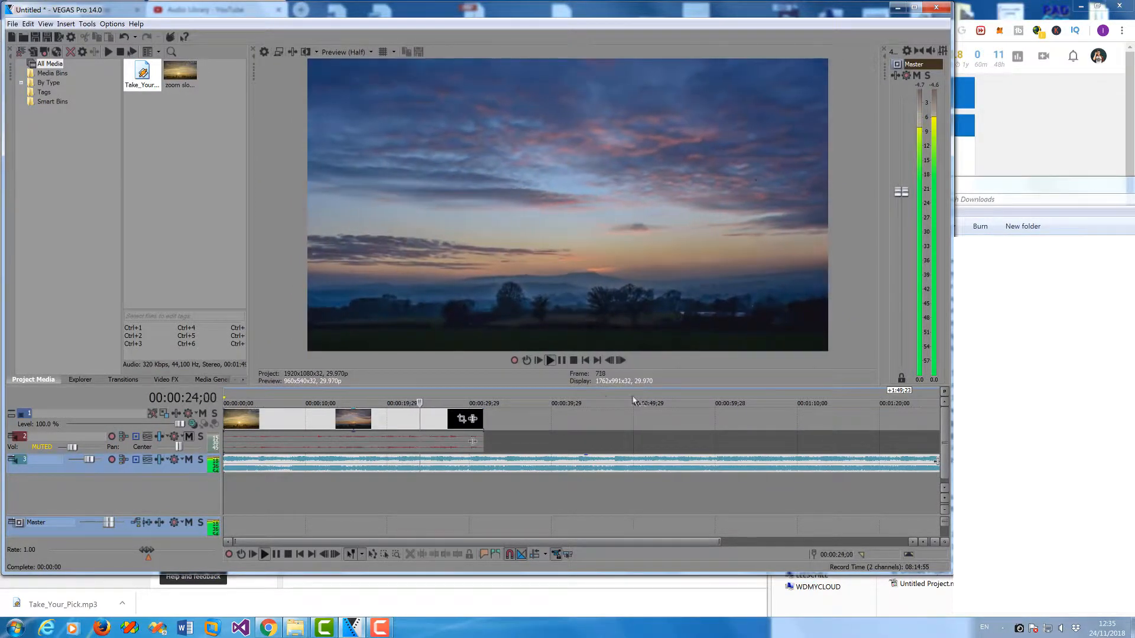
key("space")
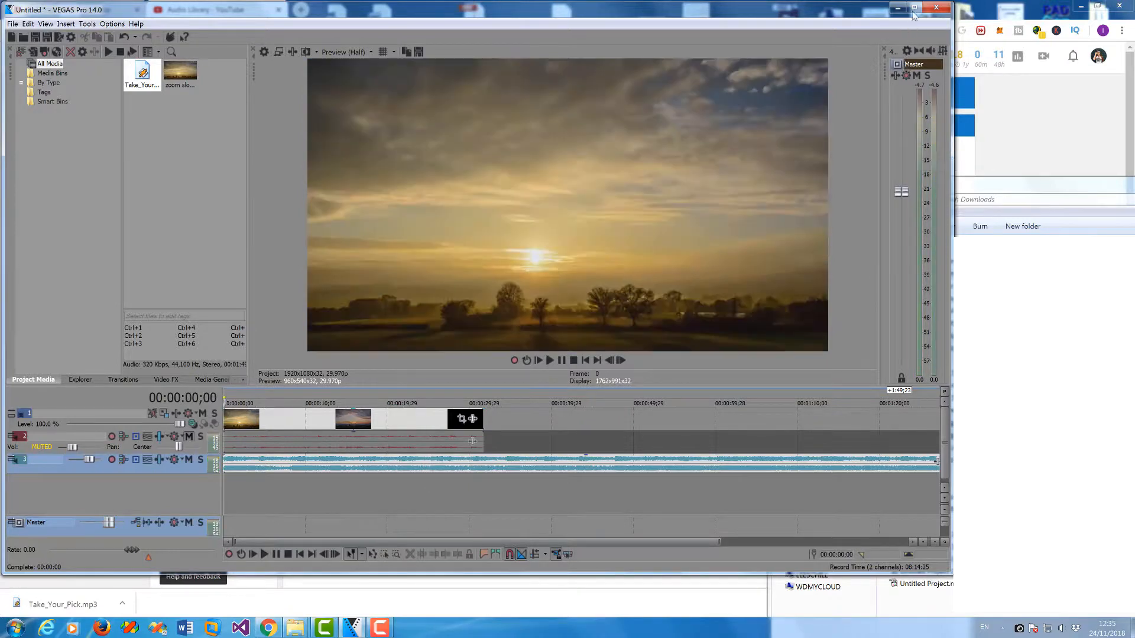
left_click(913, 8)
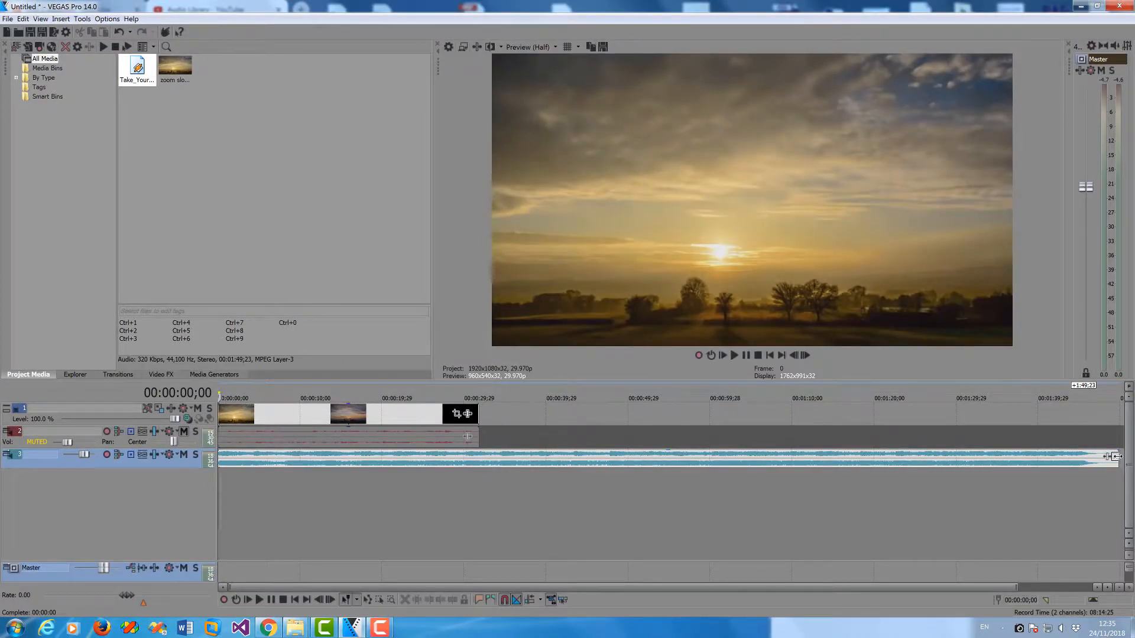
- Trim the music clip to about the end of the video, and give it a fade-out and a fade-in
left_click_drag(1116, 457, 483, 459)
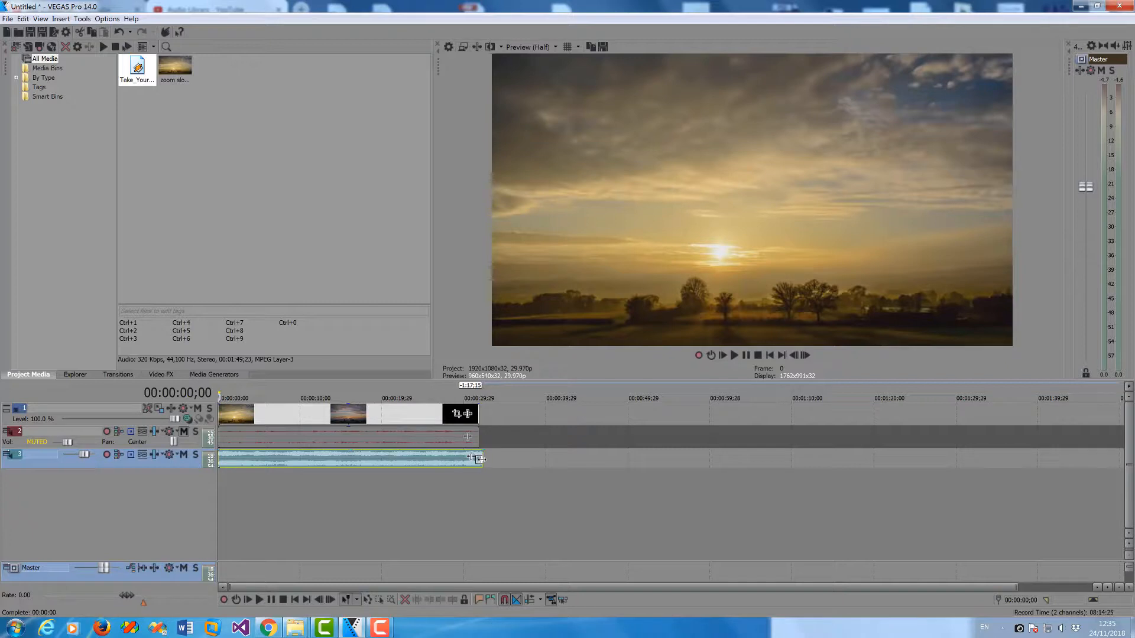
mouse_move(482, 450)
left_mouse_down()
mouse_move(457, 442)
mouse_move(486, 457)
mouse_move(467, 444)
left_mouse_up()
left_click_drag(454, 445, 420, 445)
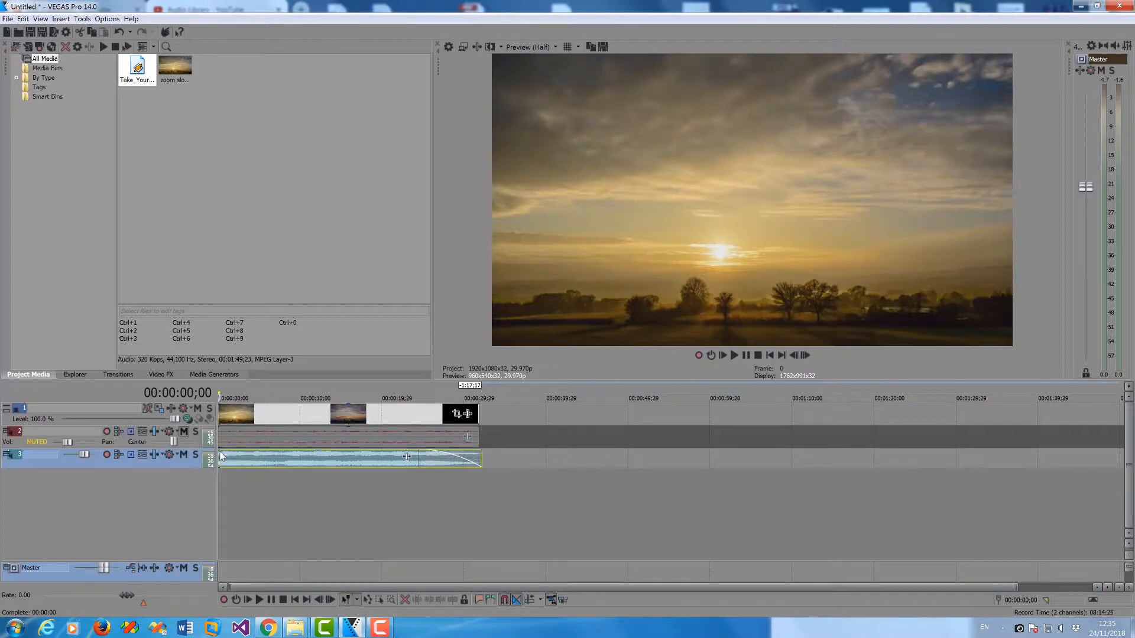
left_click_drag(217, 449, 271, 445)
- Play the fade-in from the start and the fade-out from about 27 seconds, and stop playback
left_click(220, 476)
key("space")
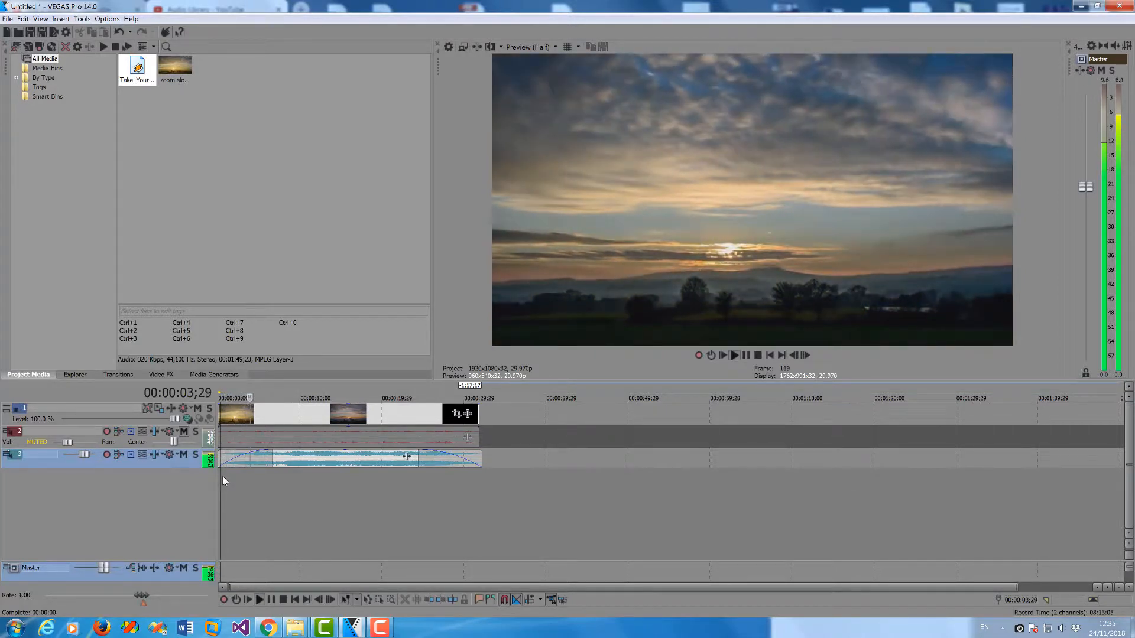
left_click(444, 482)
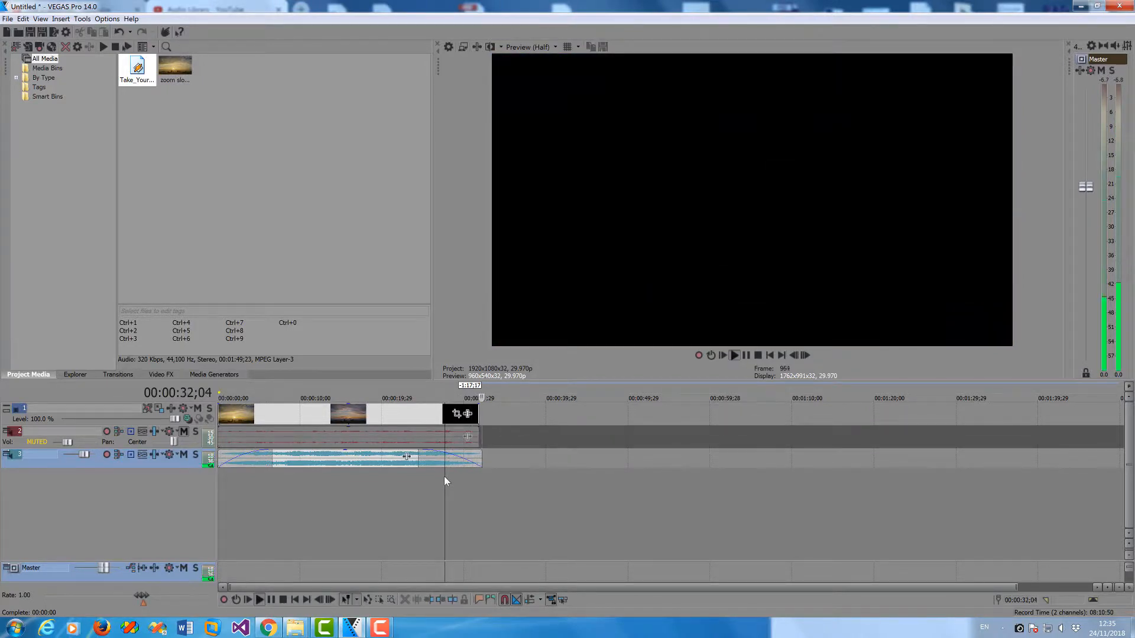
key("space")
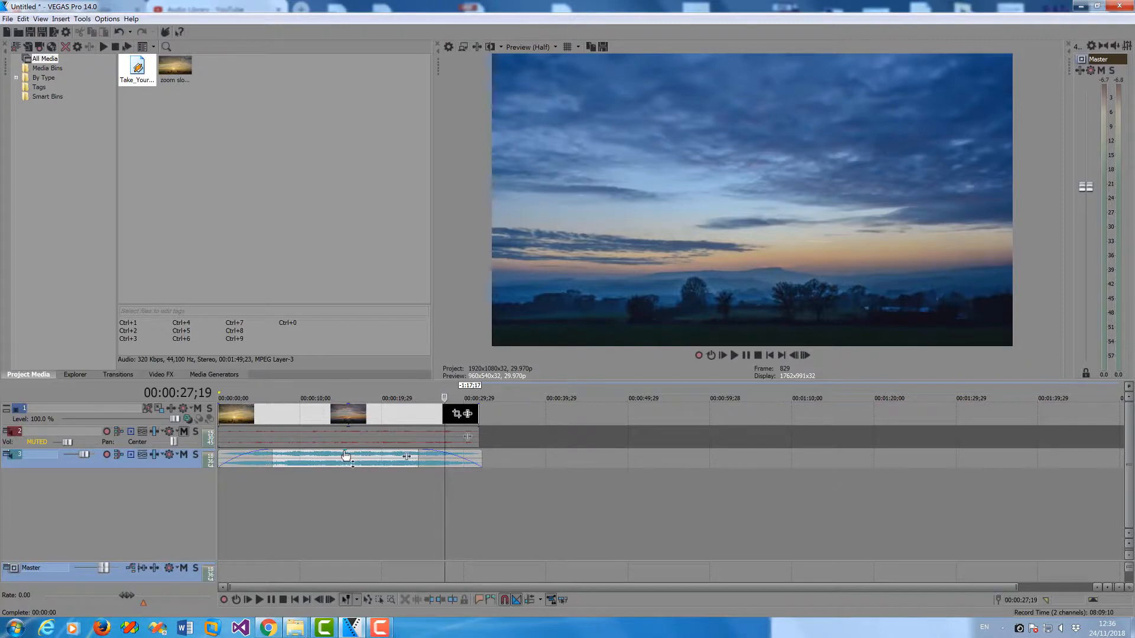
- Lower the music clip's overall gain to about -3.4 dB and reduce it further while playing from about 3 seconds, and stop playback
mouse_move(346, 453)
left_click_drag(347, 455, 347, 459)
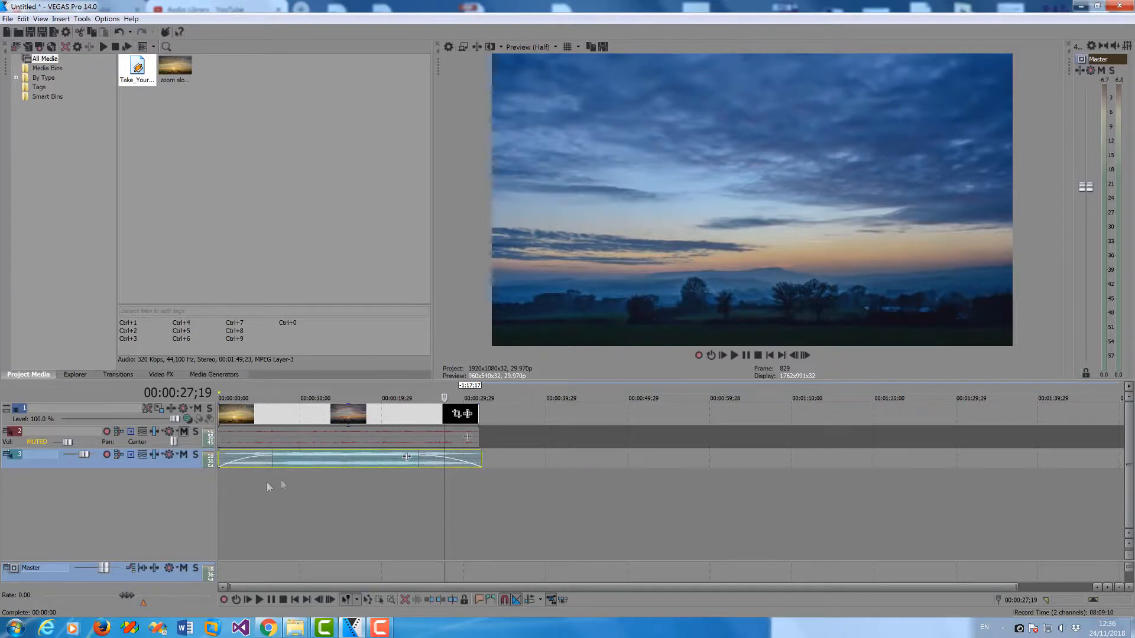
left_click(242, 481)
key("space")
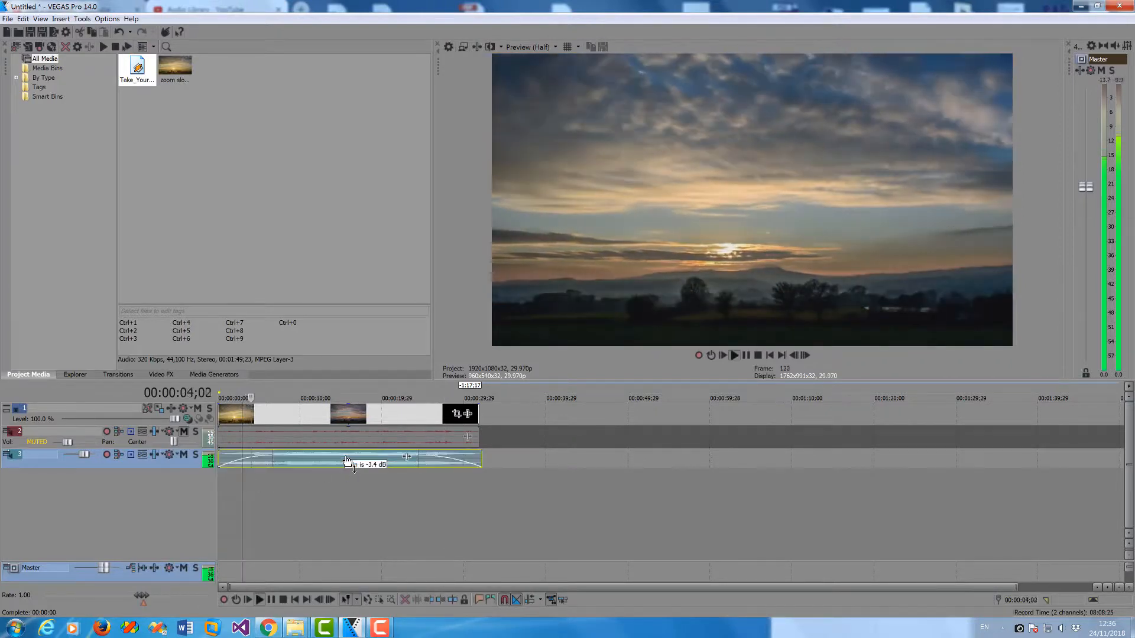
left_click_drag(347, 460, 347, 466)
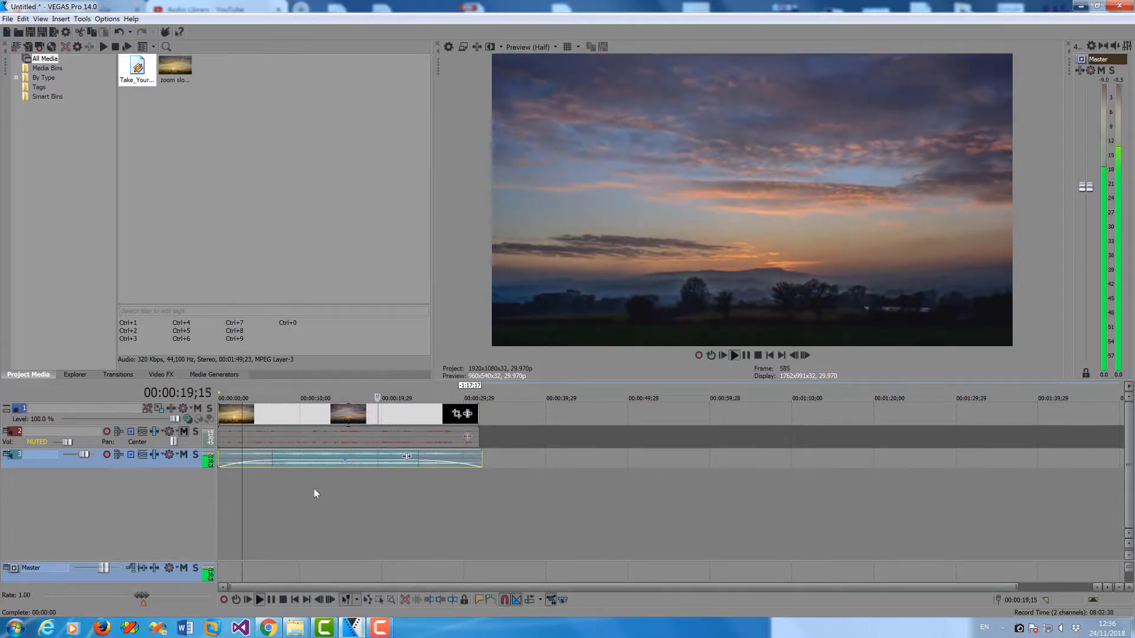
key("space")
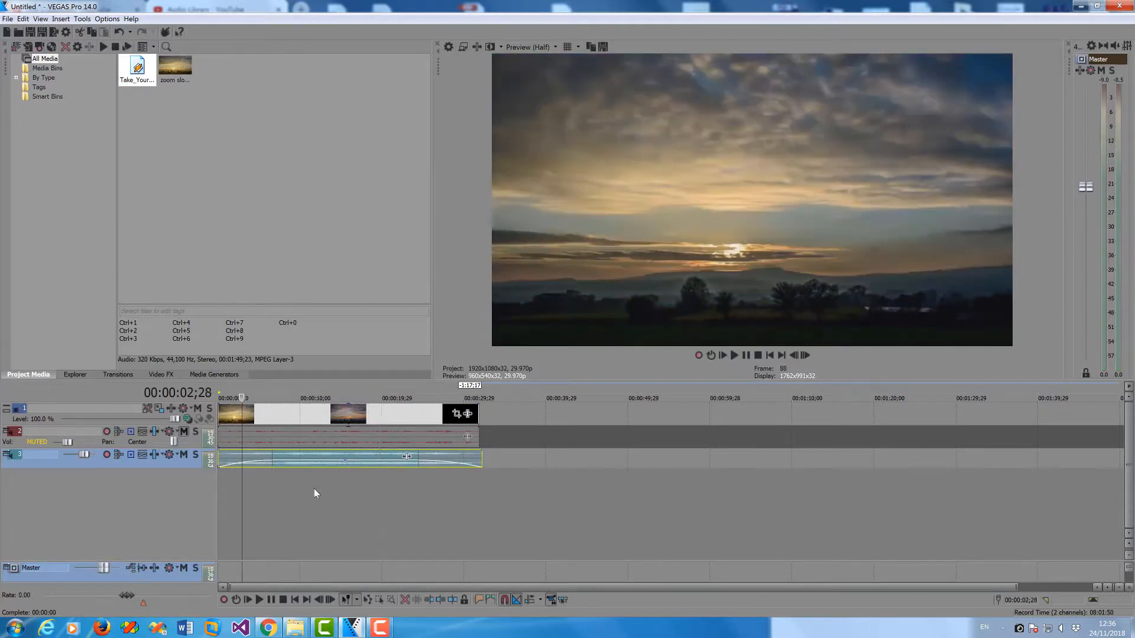
- Select the music clip and show a volume envelope on its track
left_click(313, 485)
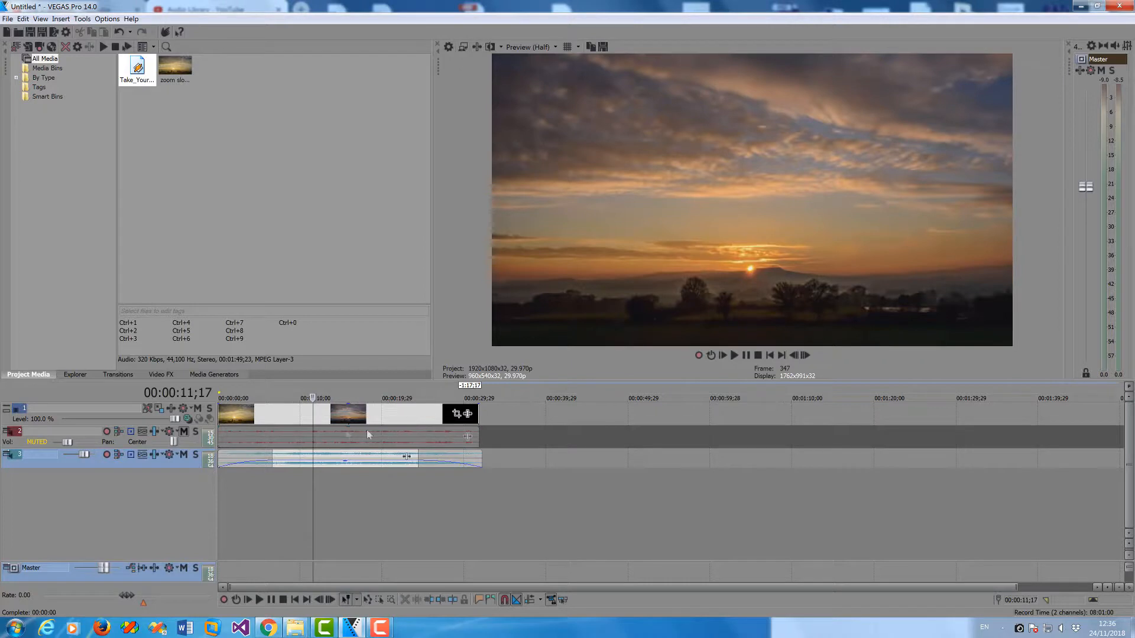
left_click(317, 461)
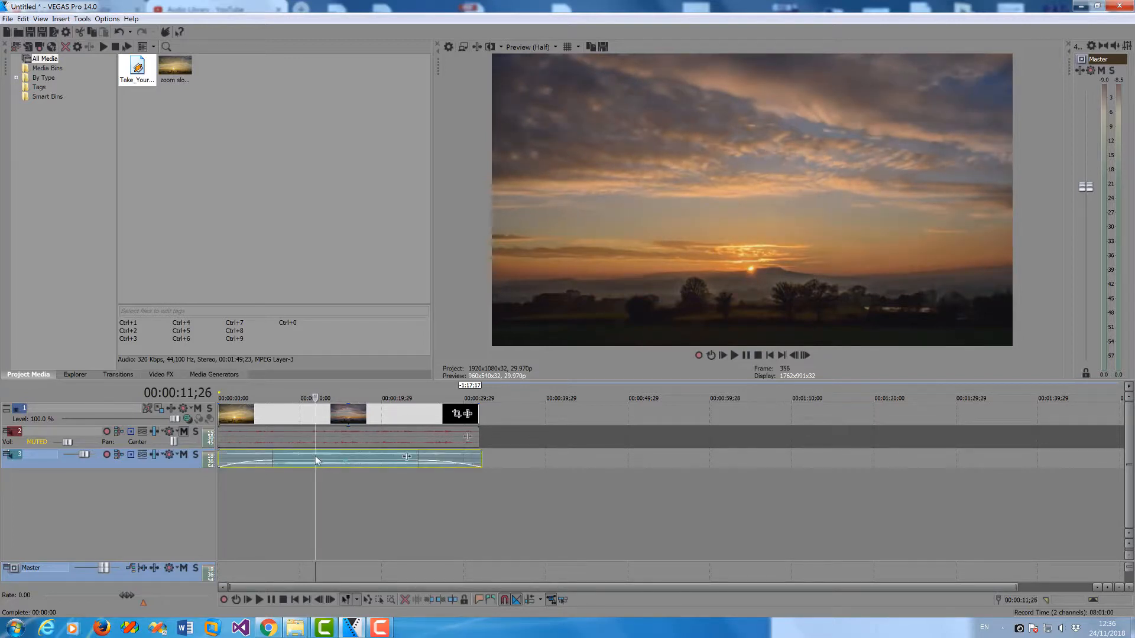
key("v")
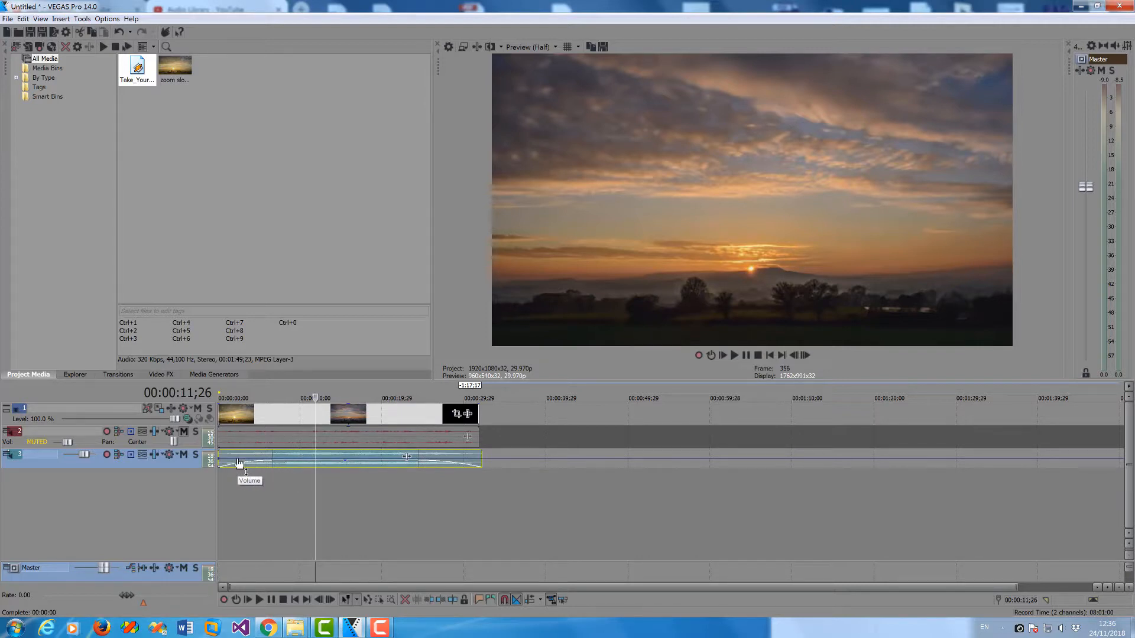
- Add volume envelope points at about 7.5 and 8.3 seconds on the music track, and pull the second down below -6.8 dB
left_click(281, 463)
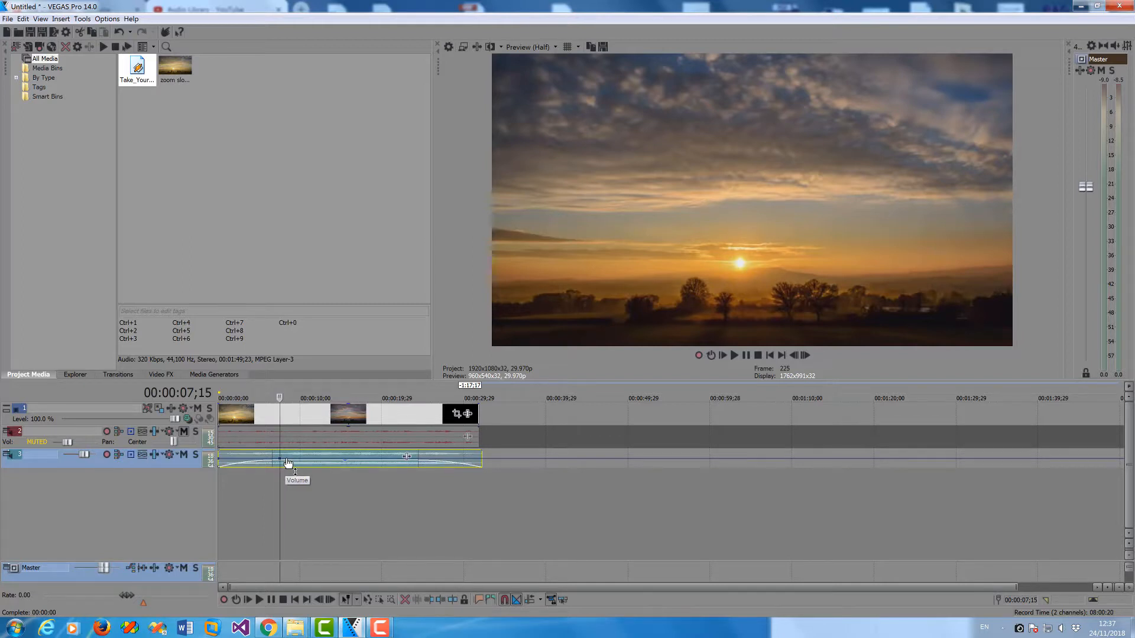
double_click(287, 459)
left_click_drag(286, 463, 289, 469)
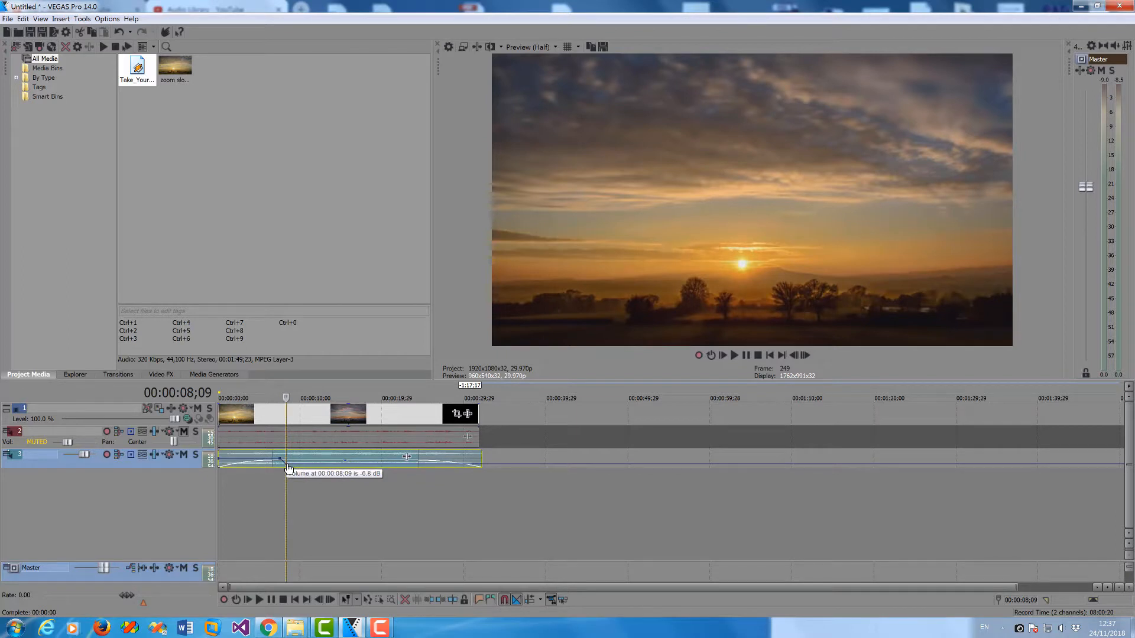
left_click_drag(288, 469, 289, 471)
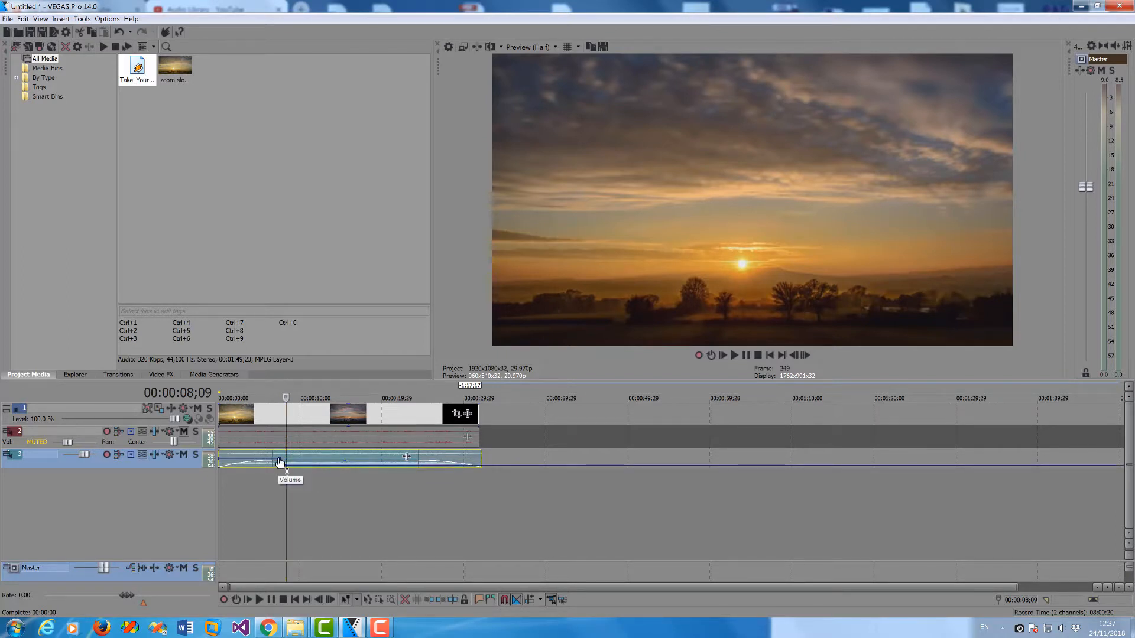
- Add volume envelope points at about 13.5 and 18.8 seconds on the music track, and set the last point to 0.0 dB
left_click(331, 469)
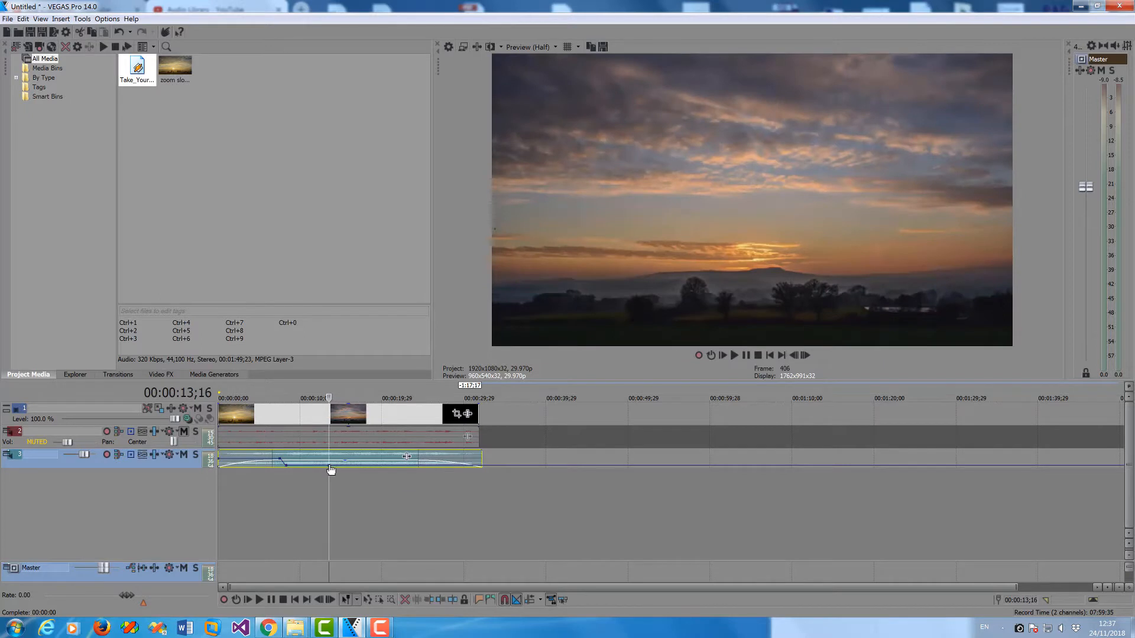
left_click(373, 470)
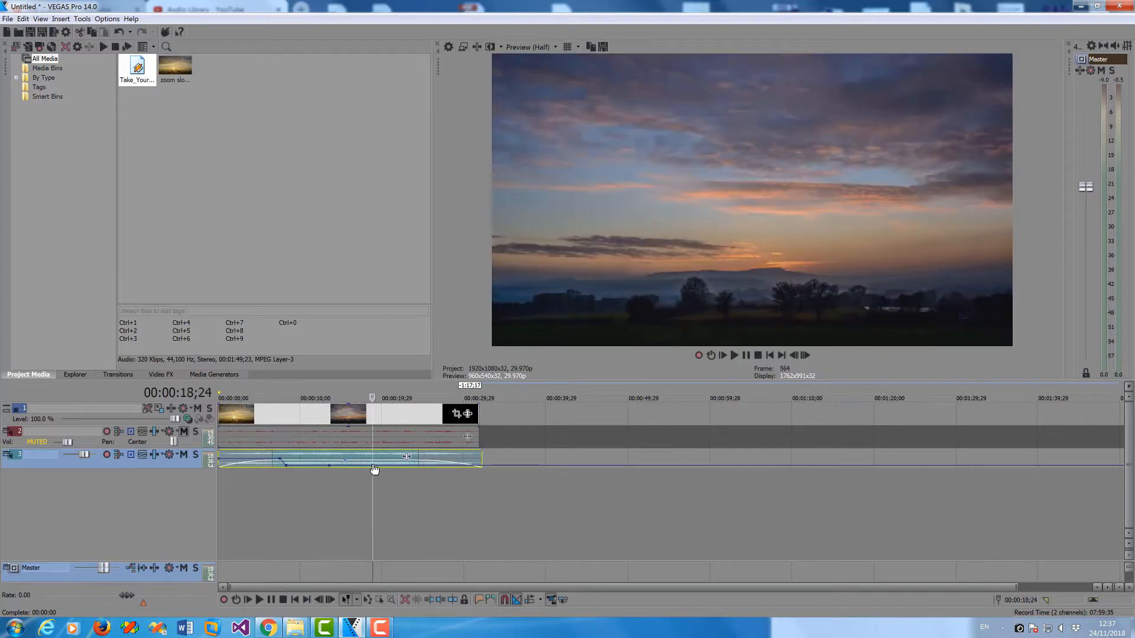
left_click_drag(374, 469, 372, 463)
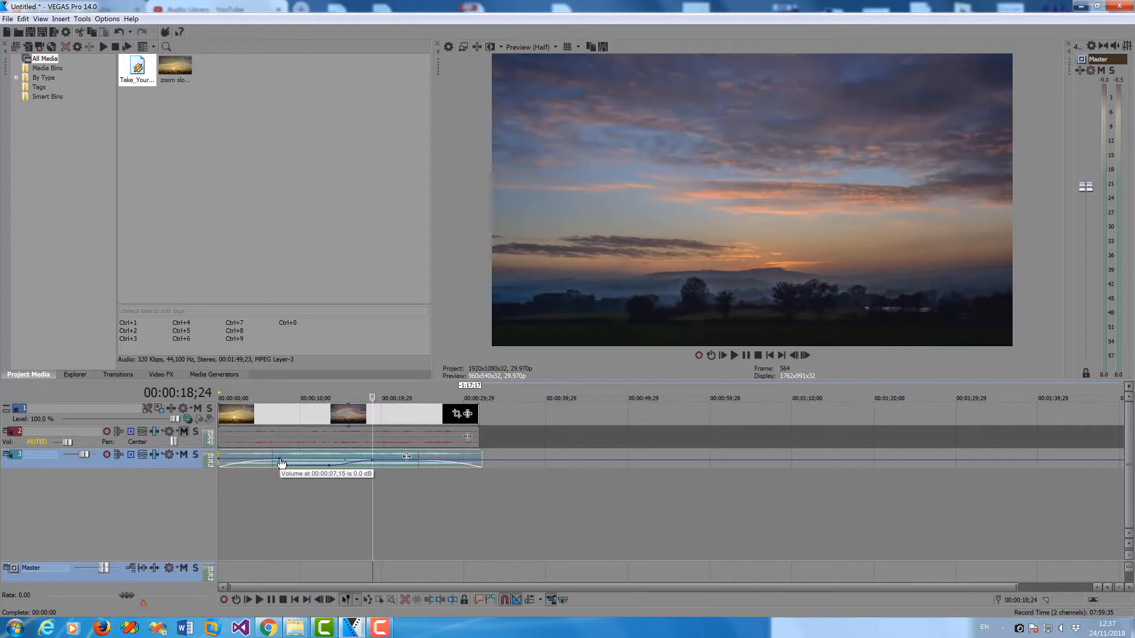
right_click(373, 464)
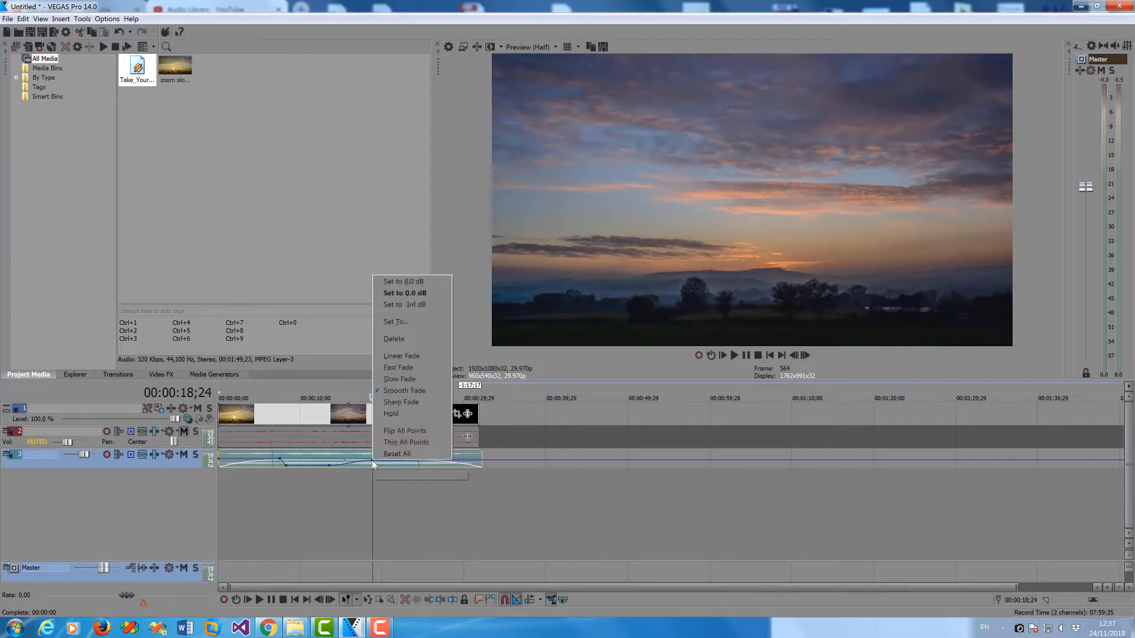
left_click(434, 293)
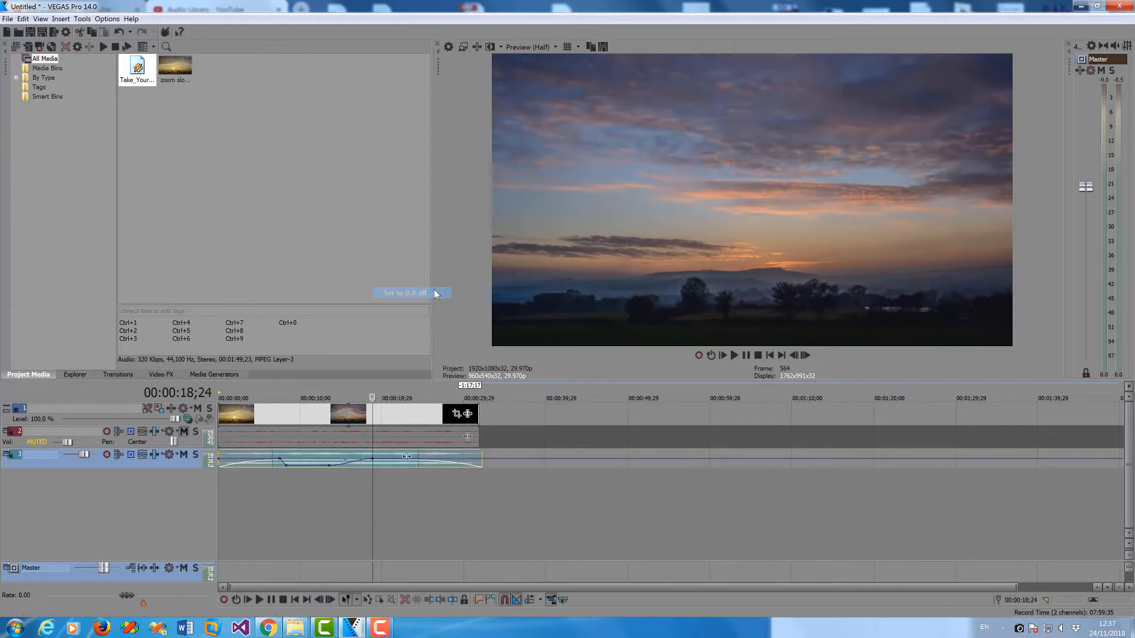
- Play the project from about 5 seconds, just before the dip in the music's volume envelope
left_click(264, 478)
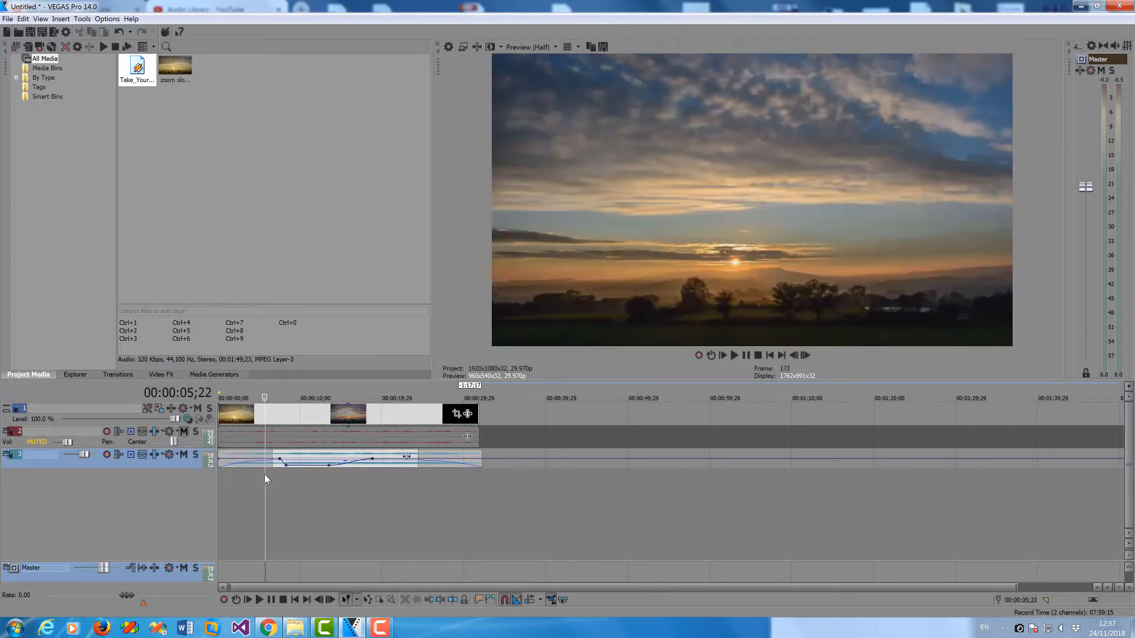
left_click(257, 475)
key("space")
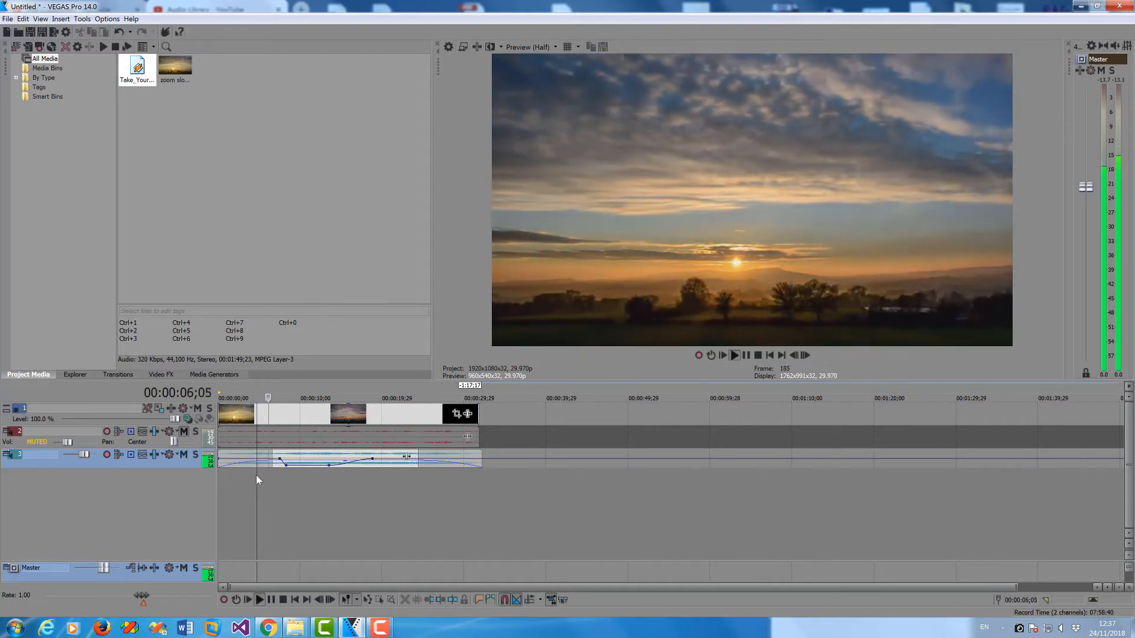